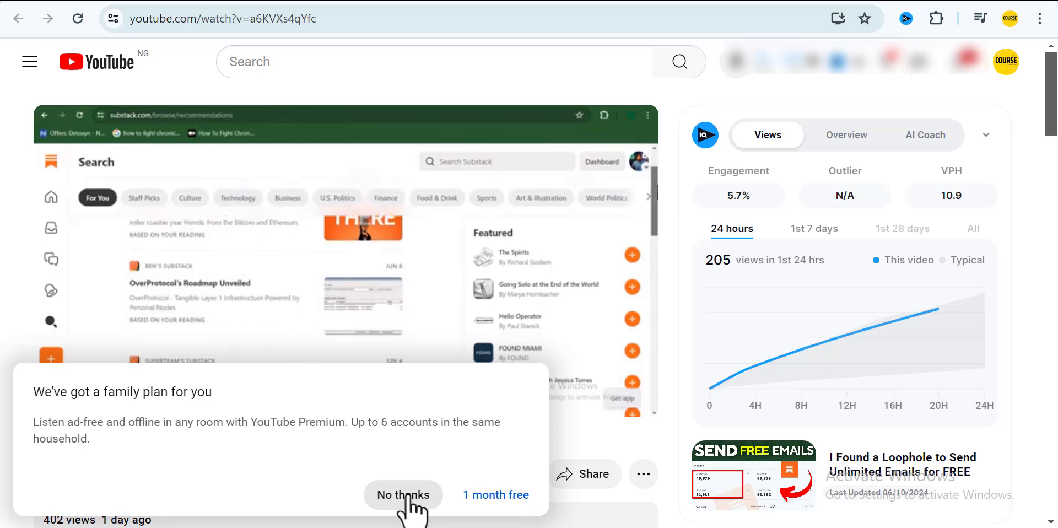
# - Dismiss the YouTube Premium family plan offer and read the viewer comments below the video
pyautogui.click(407, 493)
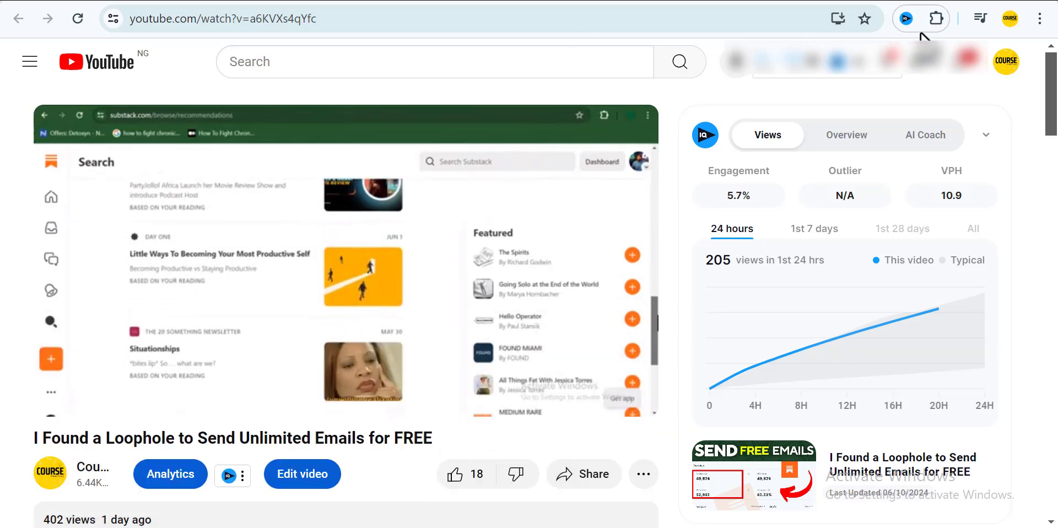
pyautogui.scroll(-1, 346, 259)
pyautogui.scroll(-7, 346, 259)
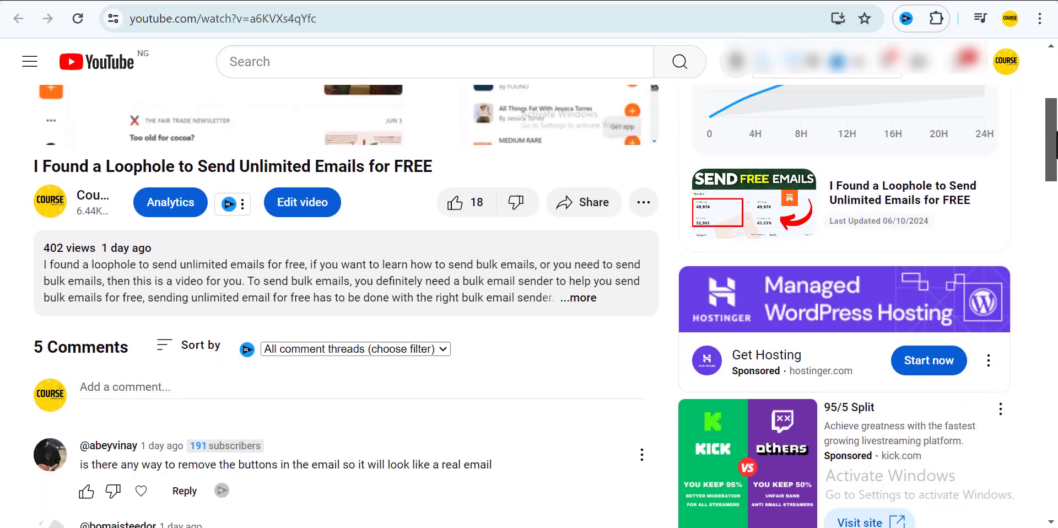
pyautogui.scroll(1, 346, 259)
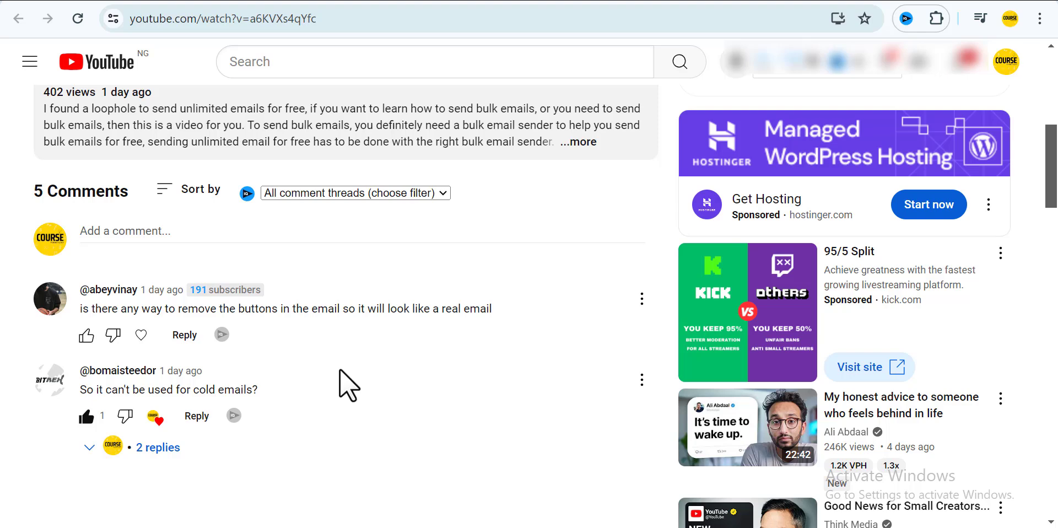
pyautogui.moveTo(1051, 170); pyautogui.dragTo(1054, 189)
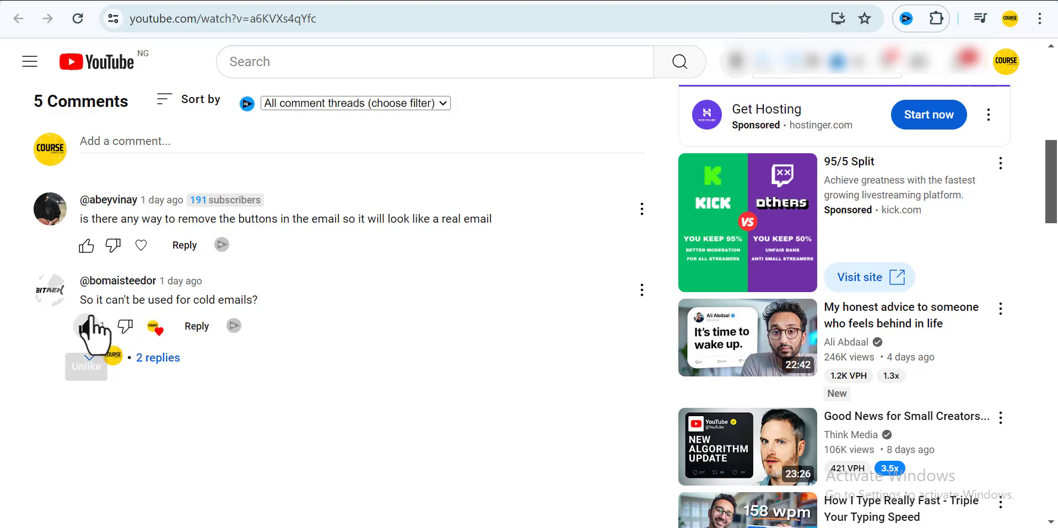
pyautogui.moveTo(91, 328); pyautogui.dragTo(323, 300)
pyautogui.click(381, 297)
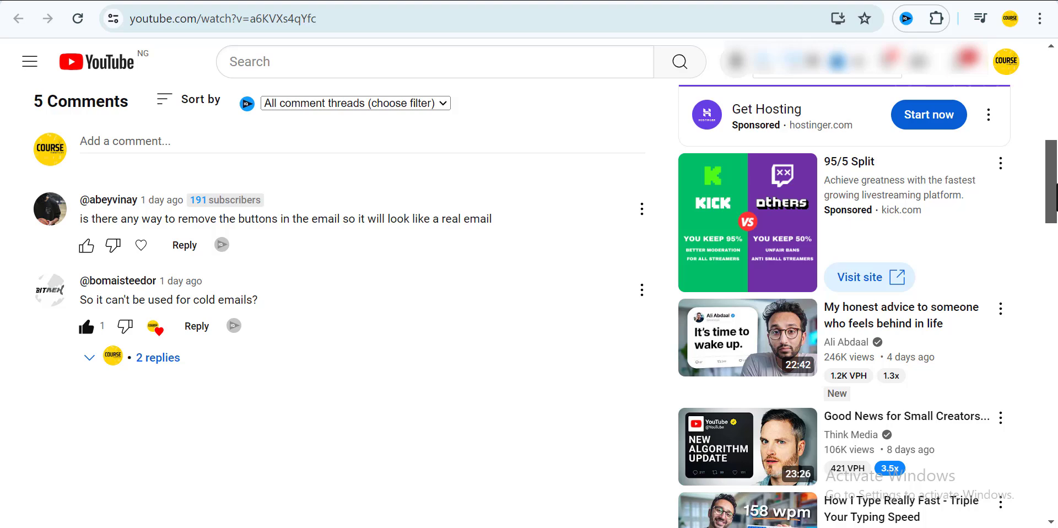
pyautogui.moveTo(1055, 187); pyautogui.dragTo(1055, 102)
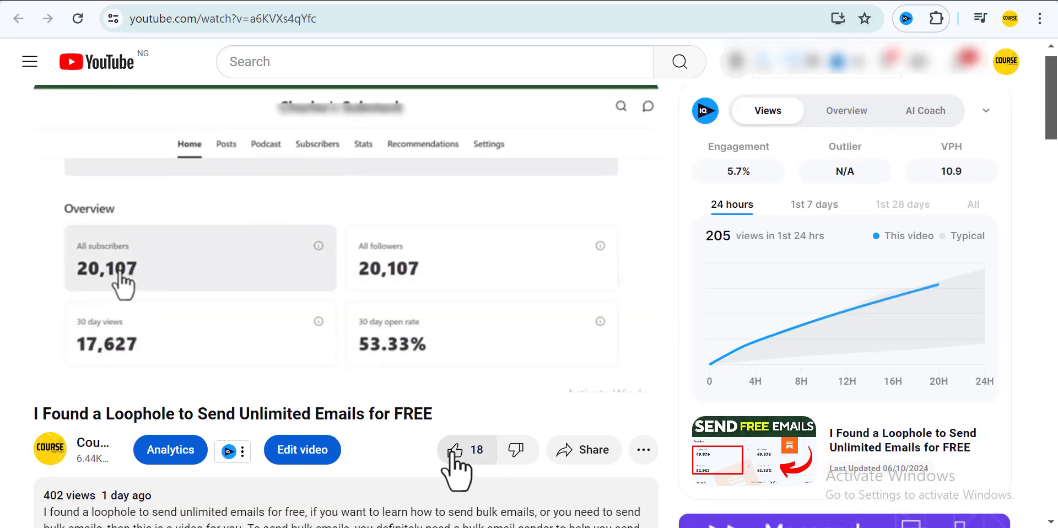
# - Like the video and expand the replies to the comment about cold emails
pyautogui.click(454, 450)
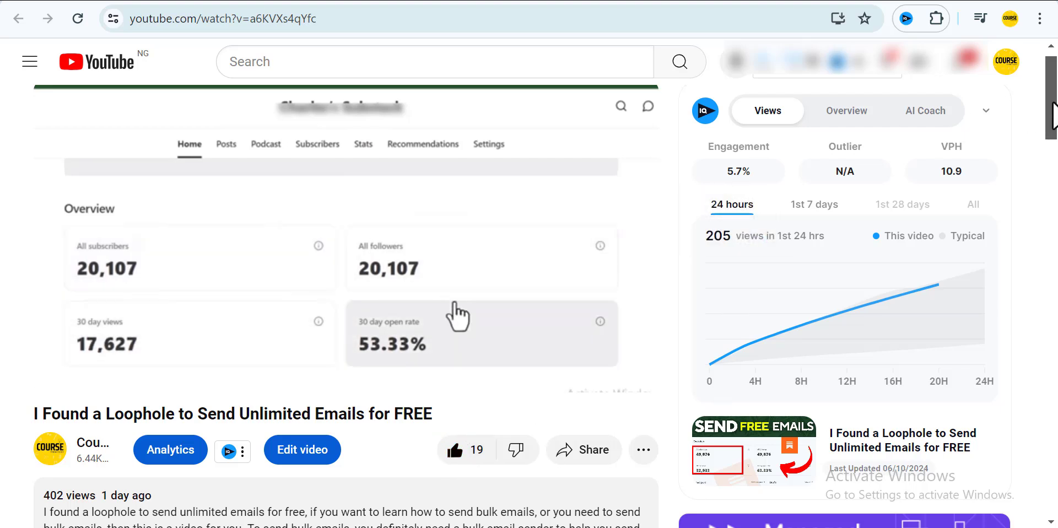
pyautogui.moveTo(1054, 113); pyautogui.dragTo(1055, 178)
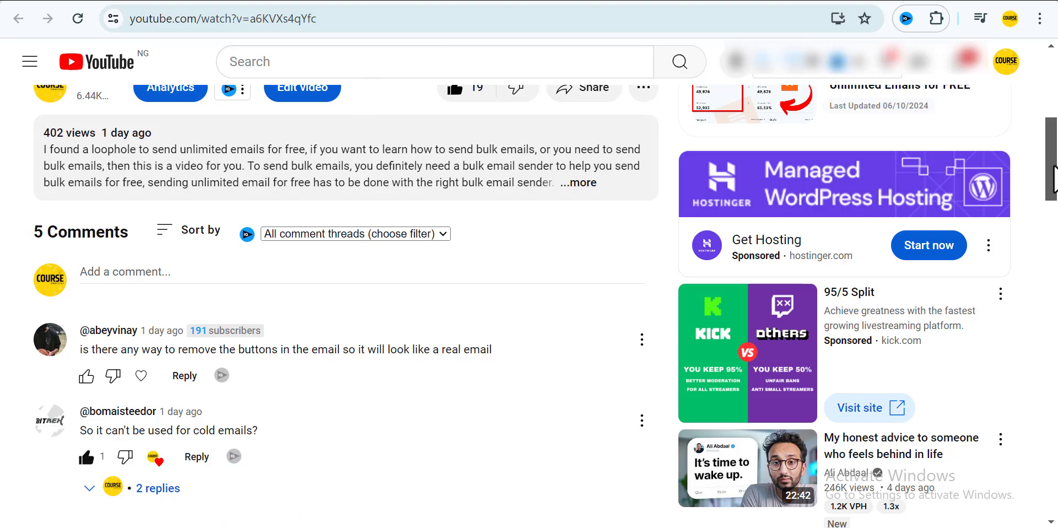
pyautogui.scroll(-2, 381, 338)
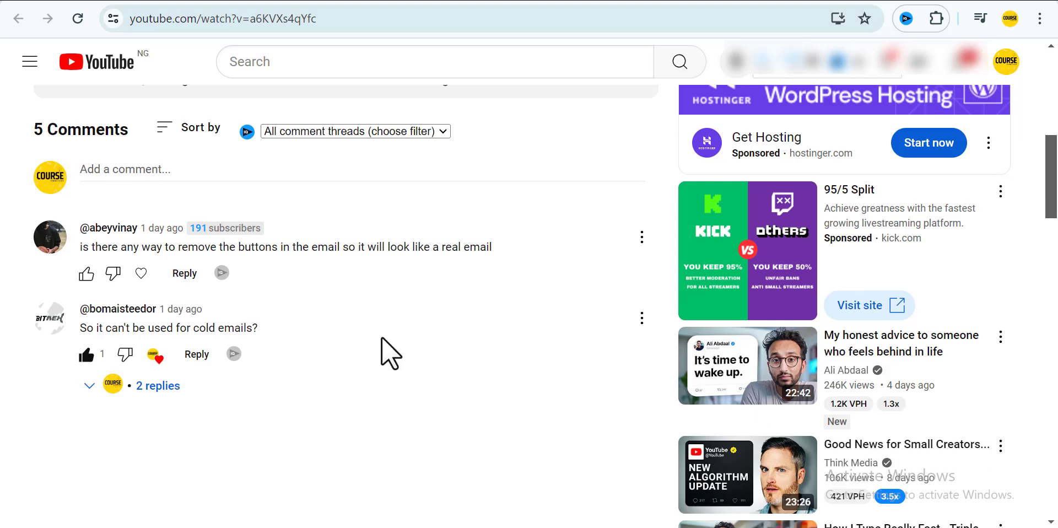
pyautogui.click(158, 386)
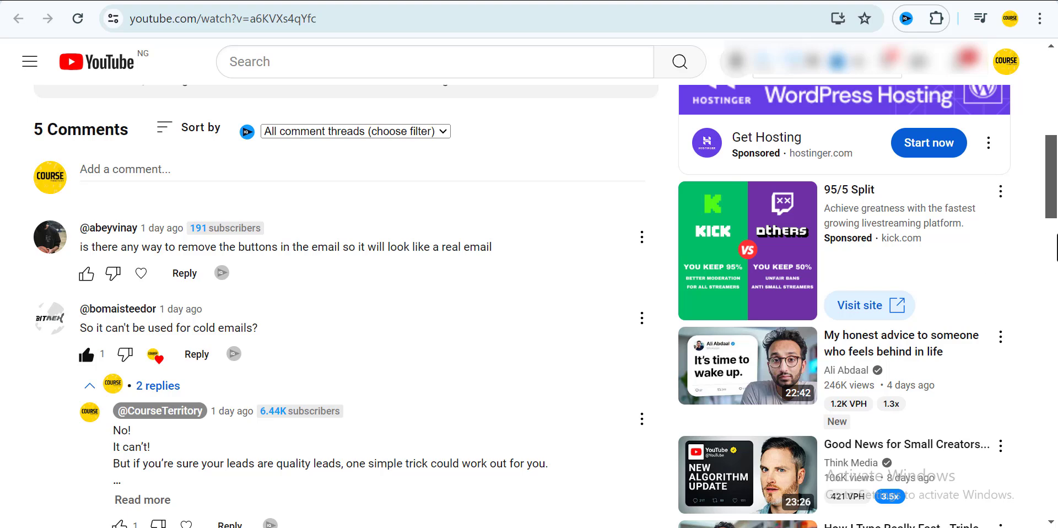
pyautogui.moveTo(1055, 210); pyautogui.dragTo(1055, 232)
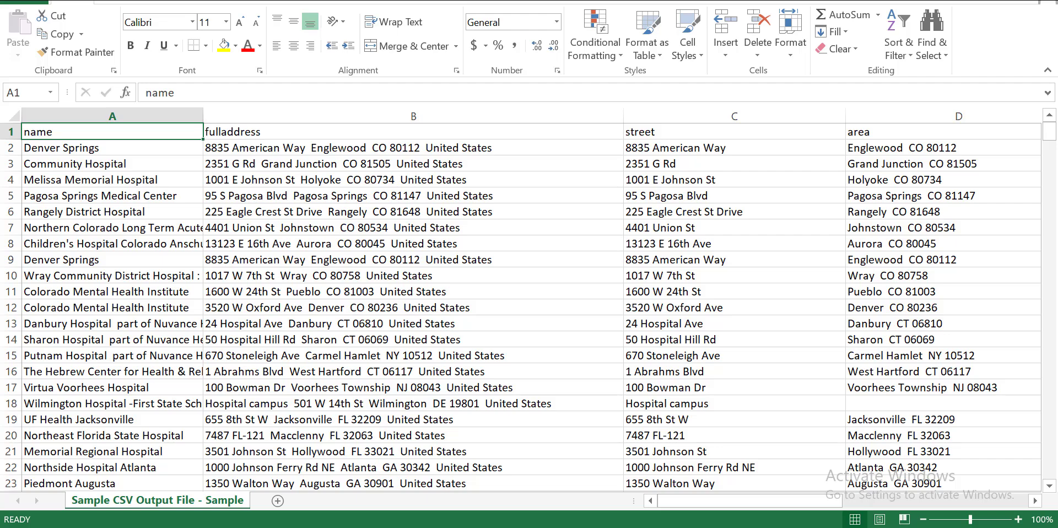
# - In the Excel sheet of hospital leads, highlight the email column and select the phone 1 header cell
pyautogui.moveTo(799, 501); pyautogui.dragTo(884, 511)
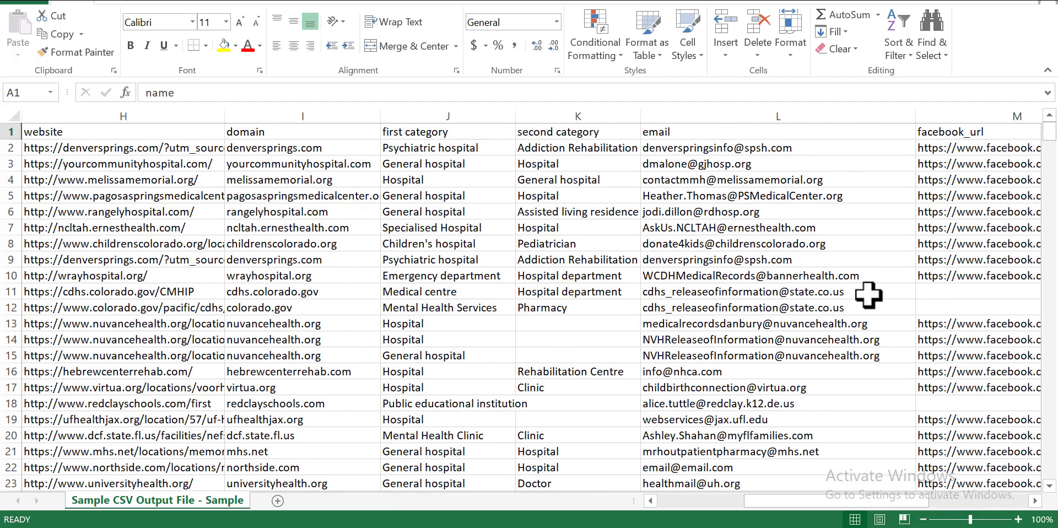
pyautogui.click(716, 115)
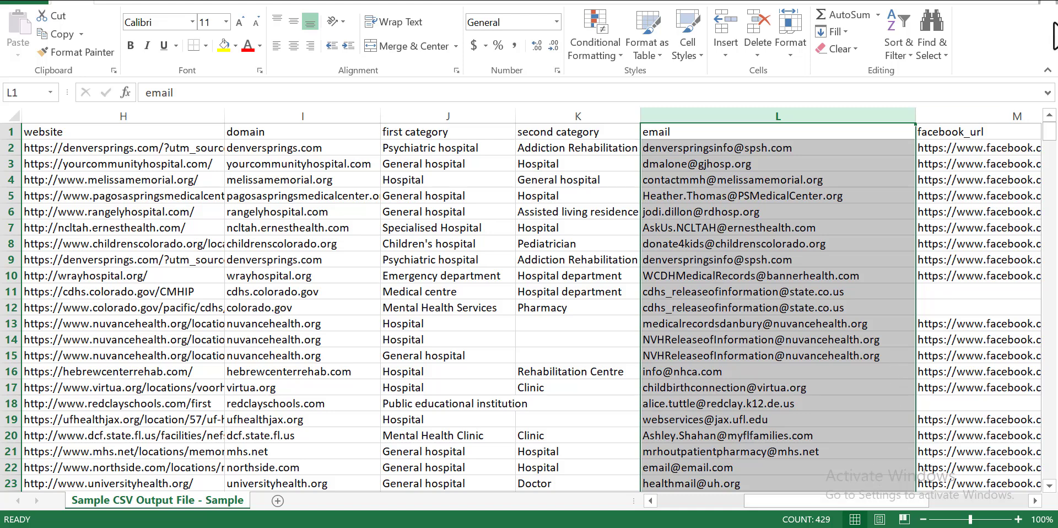
pyautogui.click(990, 96)
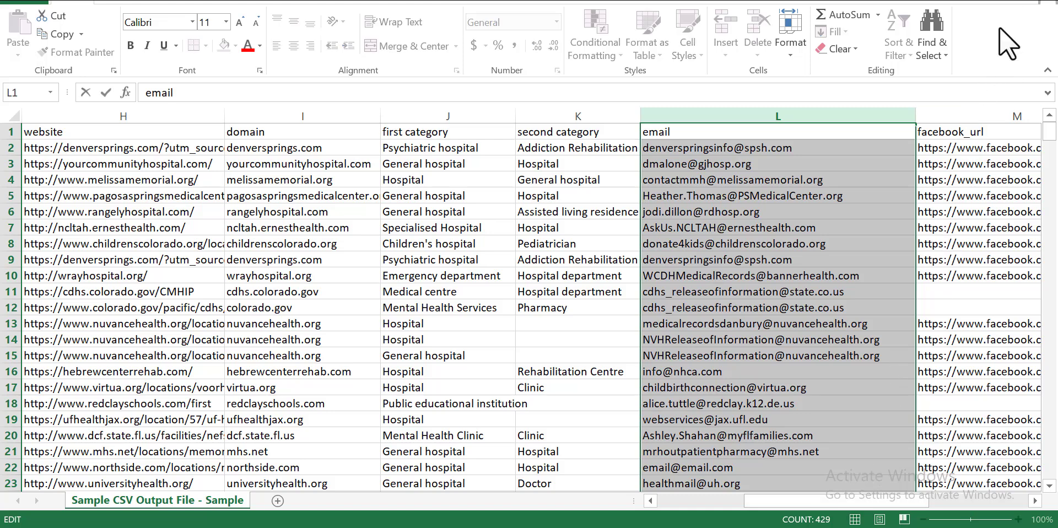
pyautogui.click(878, 113)
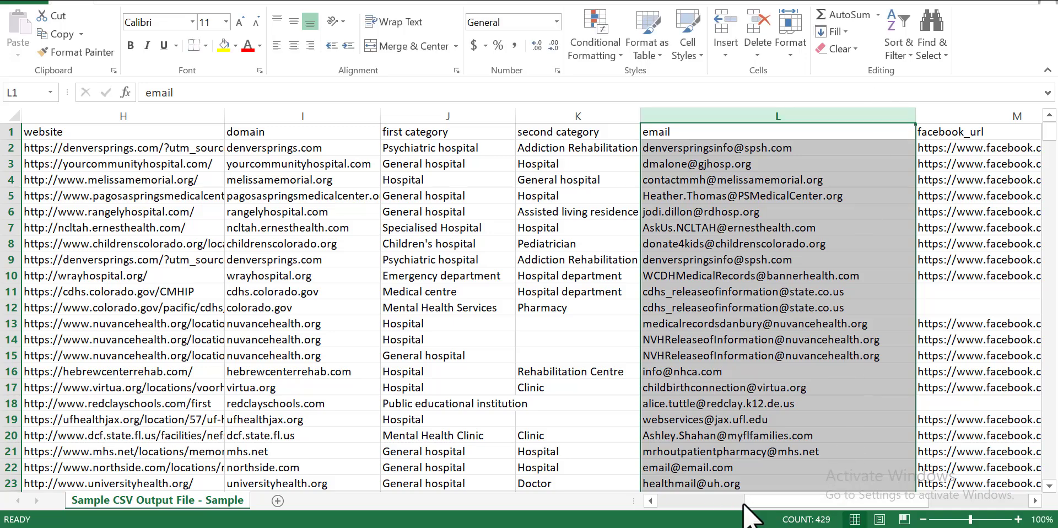
pyautogui.moveTo(752, 503); pyautogui.dragTo(710, 503)
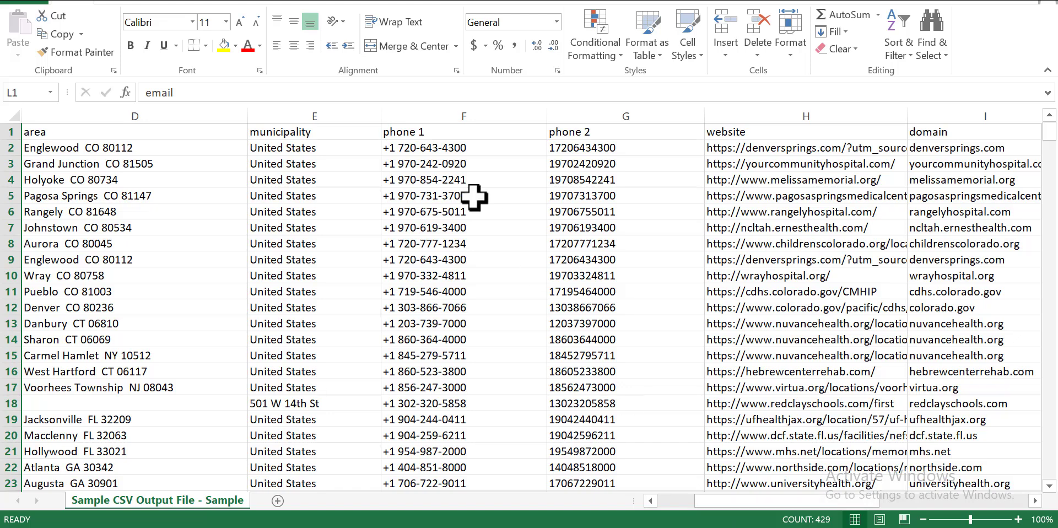
pyautogui.click(420, 133)
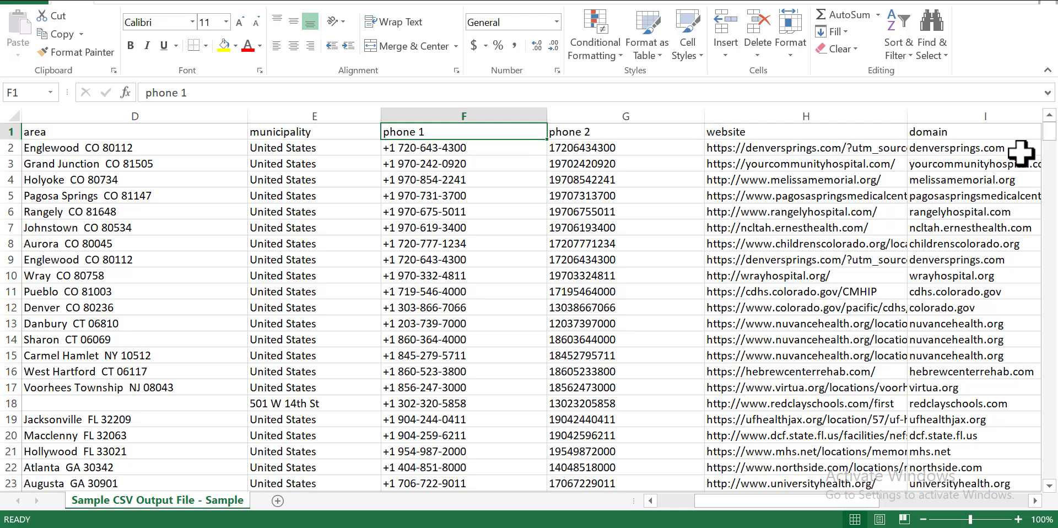
# - Examine the rows further down the hospital leads sheet, covering the phone, website, category, email and Facebook columns
pyautogui.moveTo(1049, 135); pyautogui.dragTo(1054, 169)
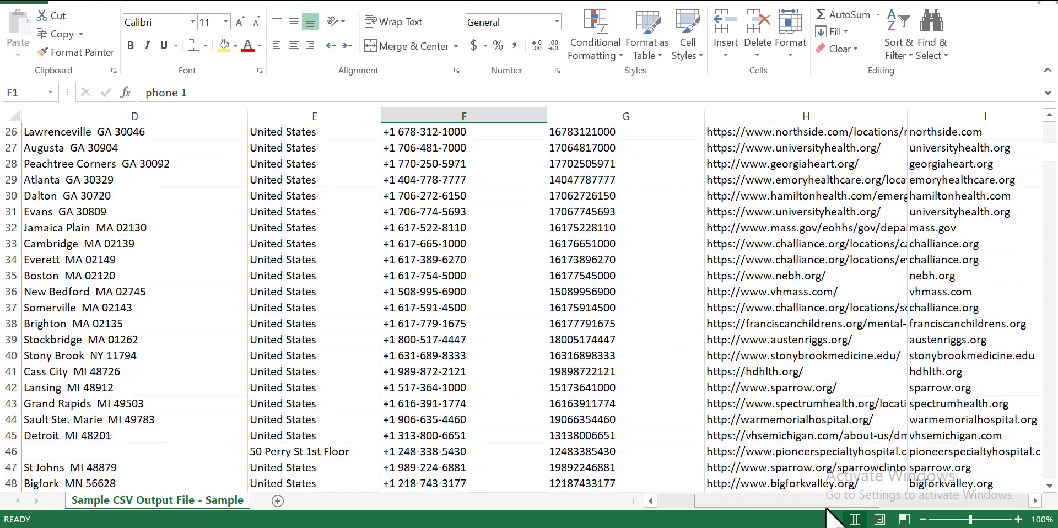
pyautogui.moveTo(808, 502); pyautogui.dragTo(864, 513)
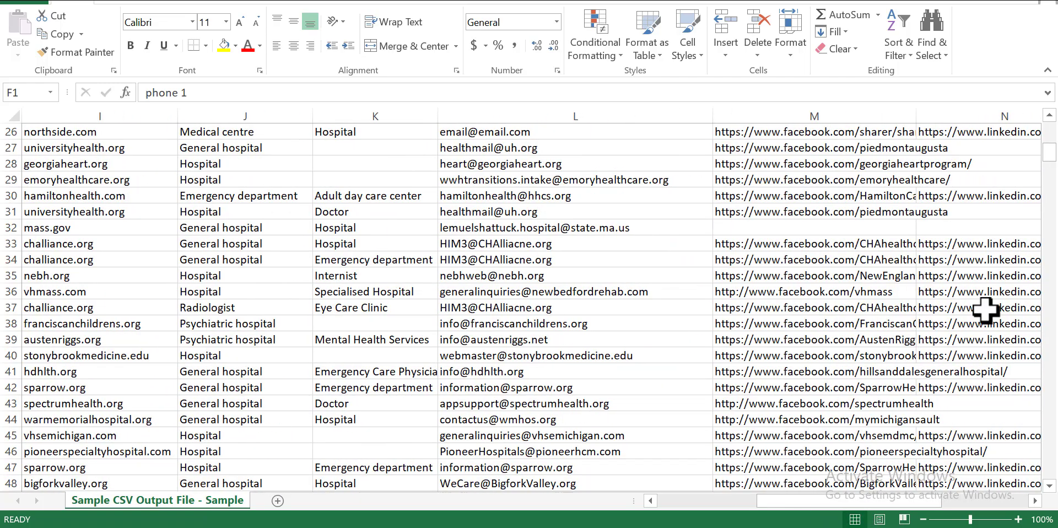
pyautogui.moveTo(1050, 152); pyautogui.dragTo(1055, 244)
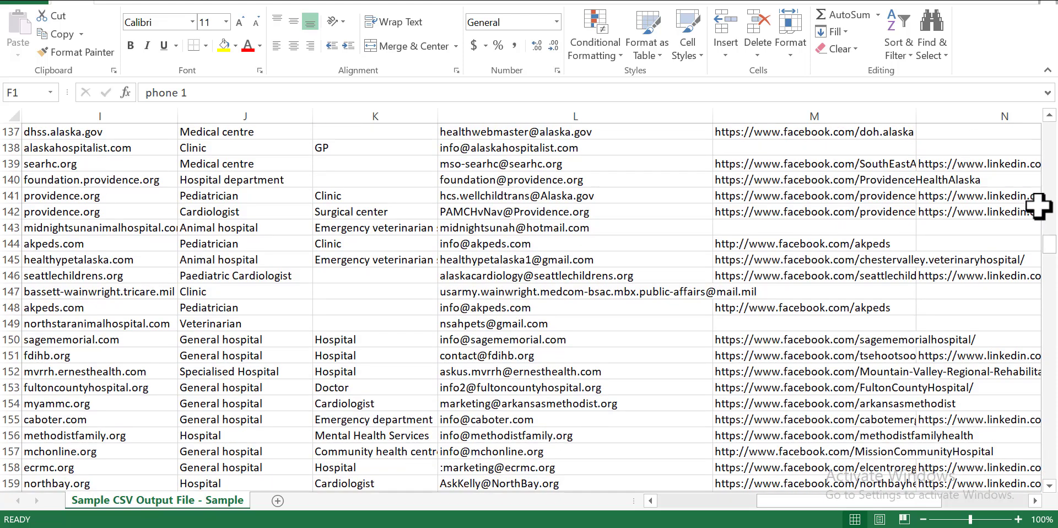
pyautogui.moveTo(1049, 249); pyautogui.dragTo(527, 276)
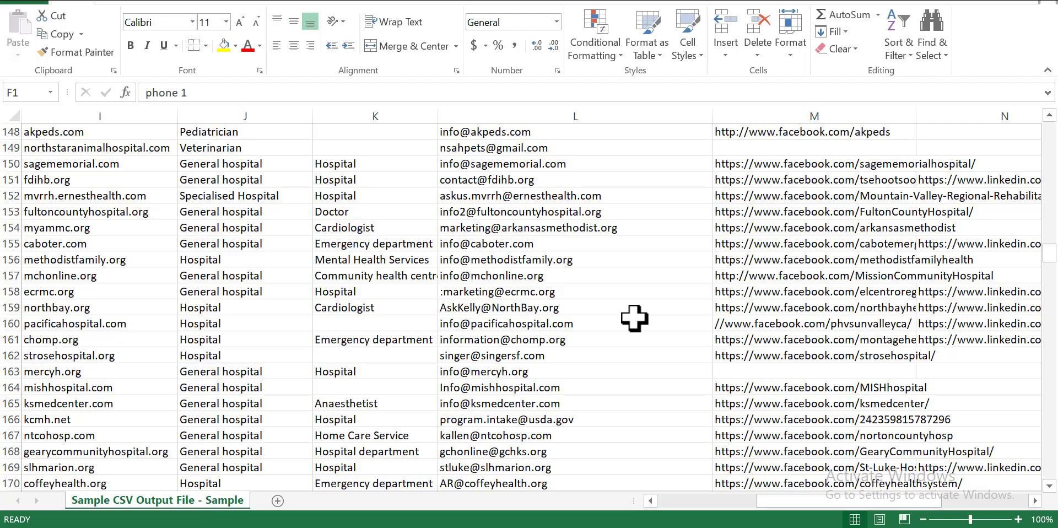
pyautogui.moveTo(819, 501); pyautogui.dragTo(803, 514)
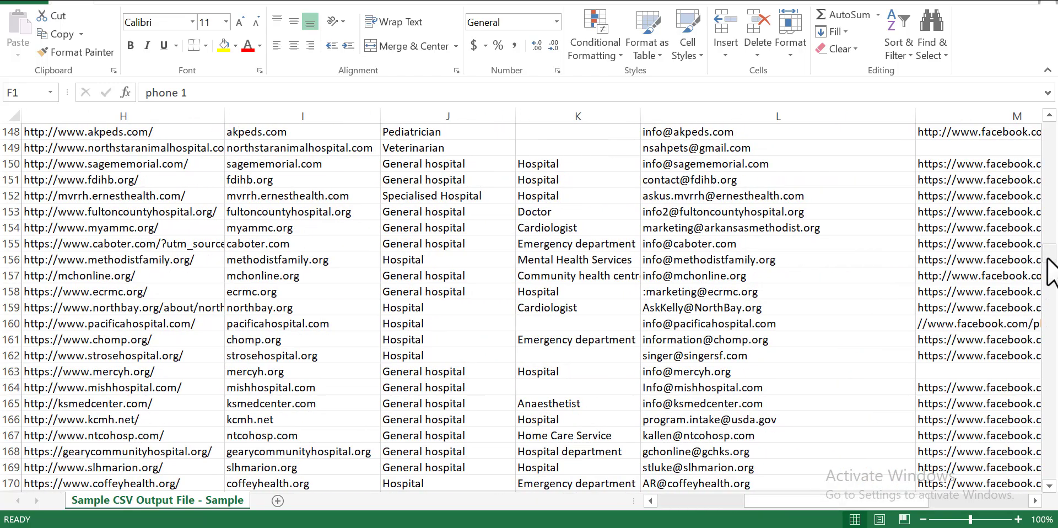
pyautogui.moveTo(1050, 270); pyautogui.dragTo(1056, 293)
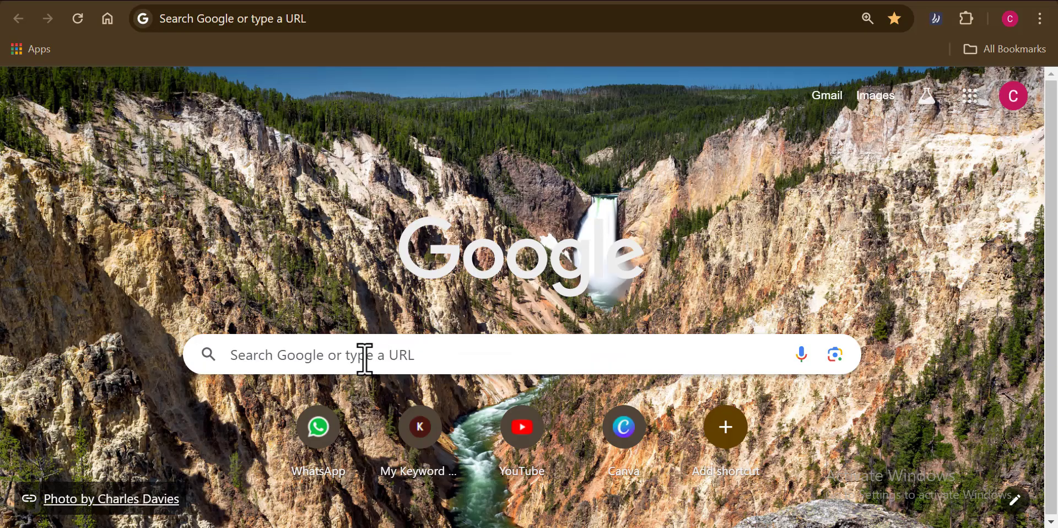
# - Search Google in the browser for "email marketing platforms" using the matching suggestion
pyautogui.click(364, 359)
pyautogui.write('em')
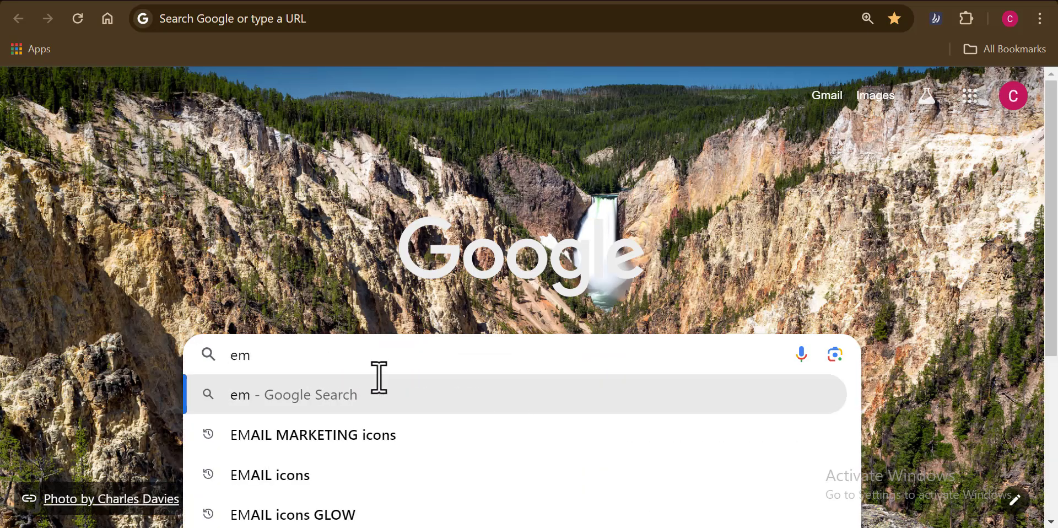
pyautogui.write('ail m')
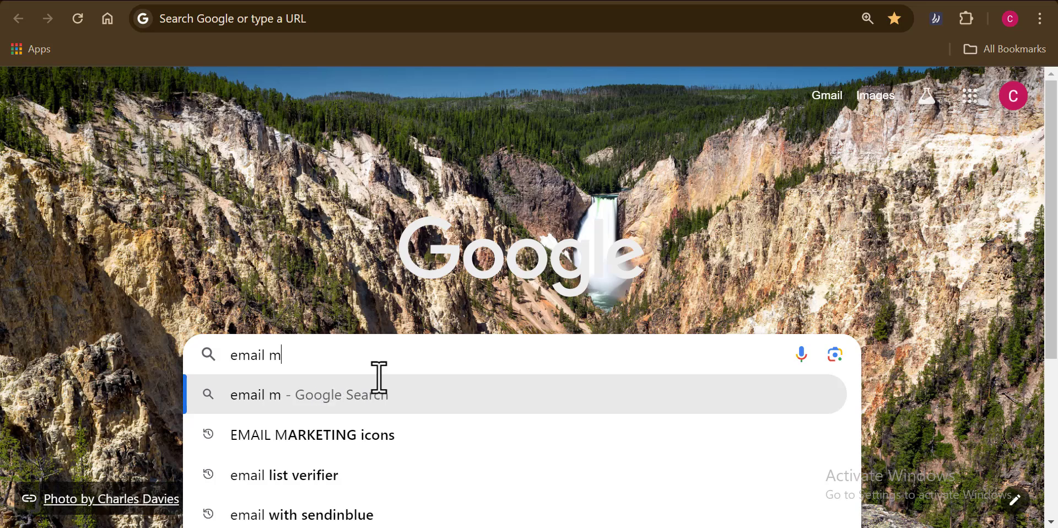
pyautogui.write('arketing')
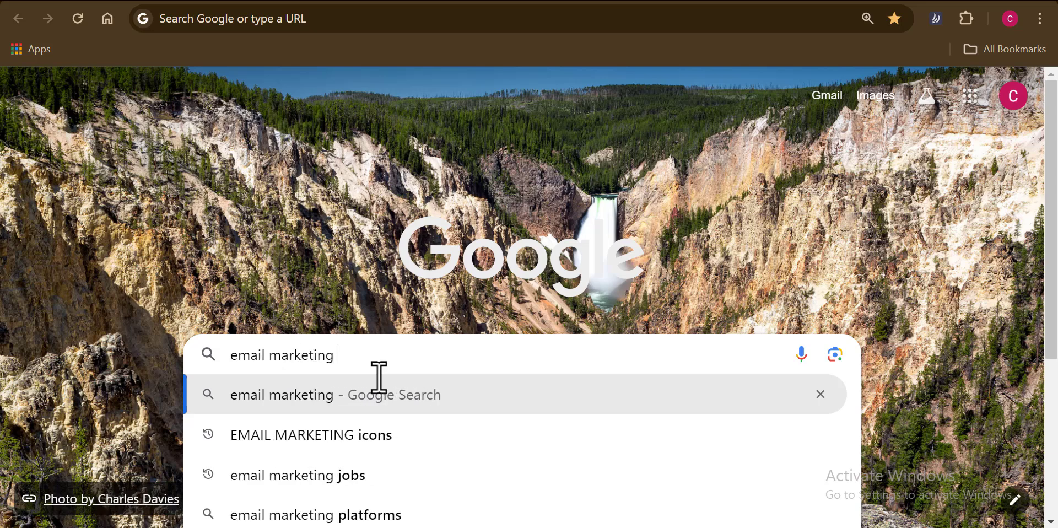
pyautogui.write(' pla')
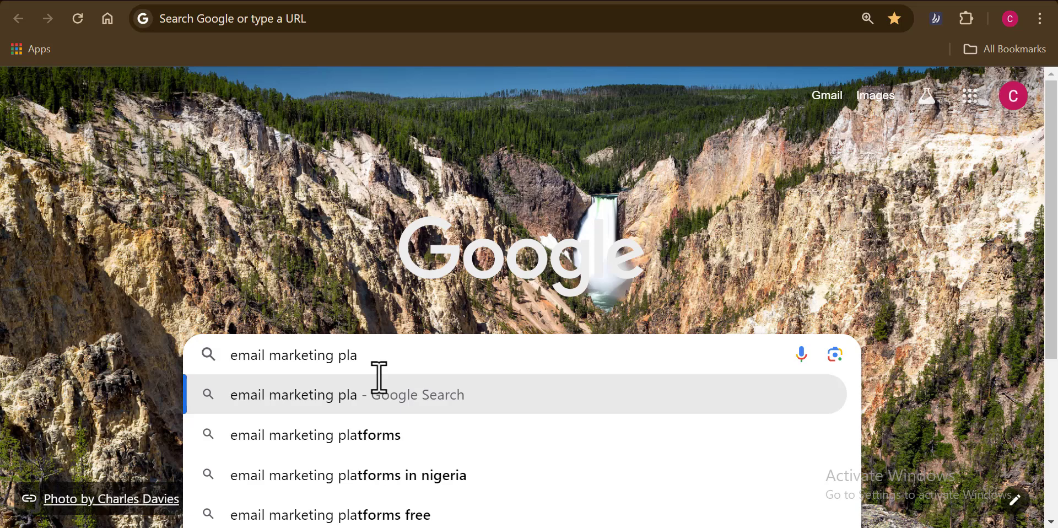
pyautogui.click(355, 437)
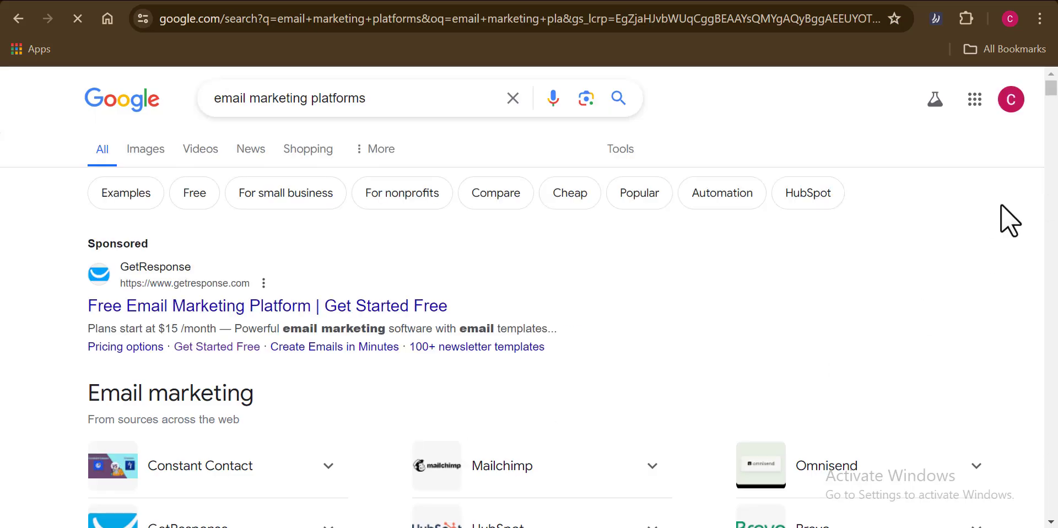
# - Expand the full list of email marketing platforms in the search results and look through it
pyautogui.scroll(-4, 1053, 105)
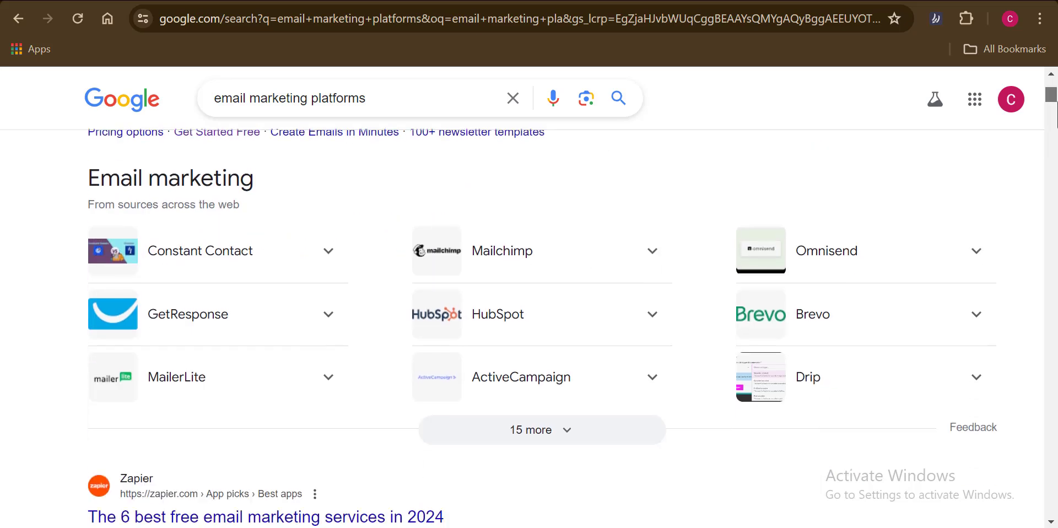
pyautogui.click(573, 430)
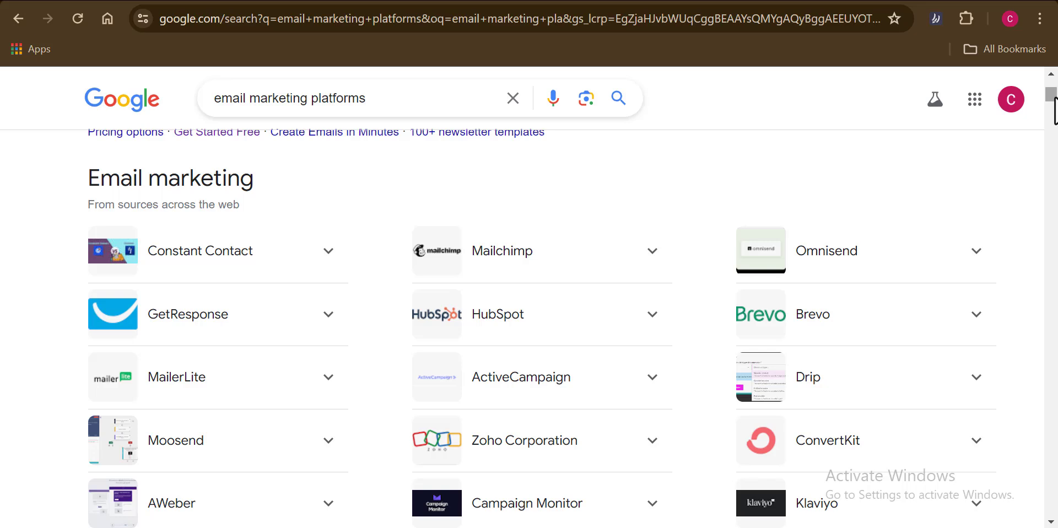
pyautogui.scroll(-2, 1054, 110)
pyautogui.scroll(1, 279, 197)
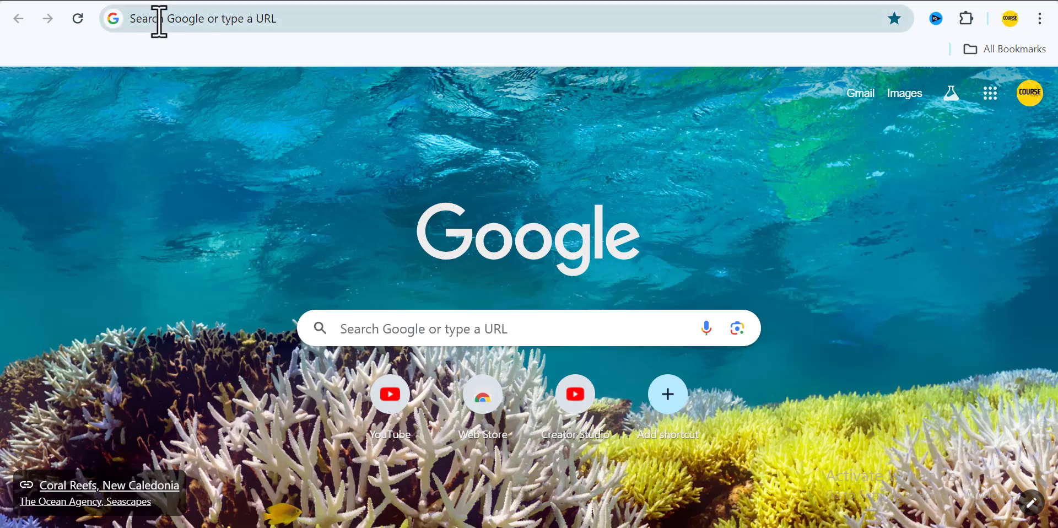
# - Open convertkit.com in the other browser profile
pyautogui.click(159, 20)
pyautogui.write('convertkit.com')
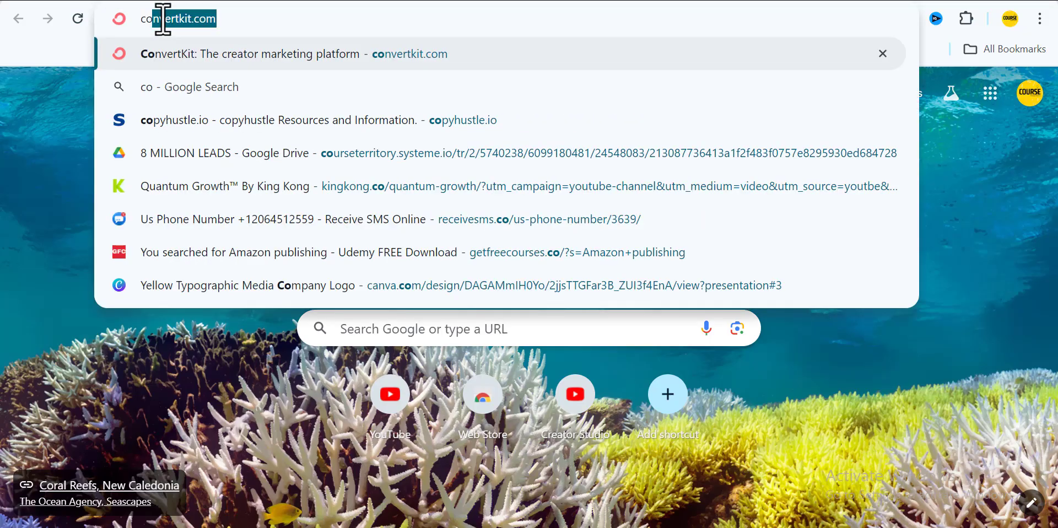
pyautogui.press('Return')
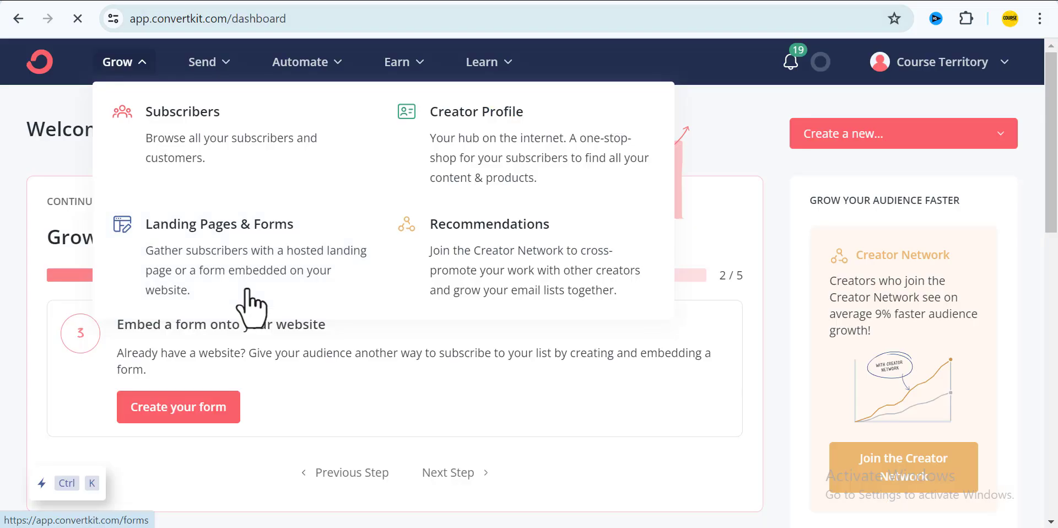
# - Go to ConvertKit's Landing Pages & Forms and open "Copy of Dark Theme Form" for editing
pyautogui.click(253, 307)
pyautogui.scroll(-10, 1042, 424)
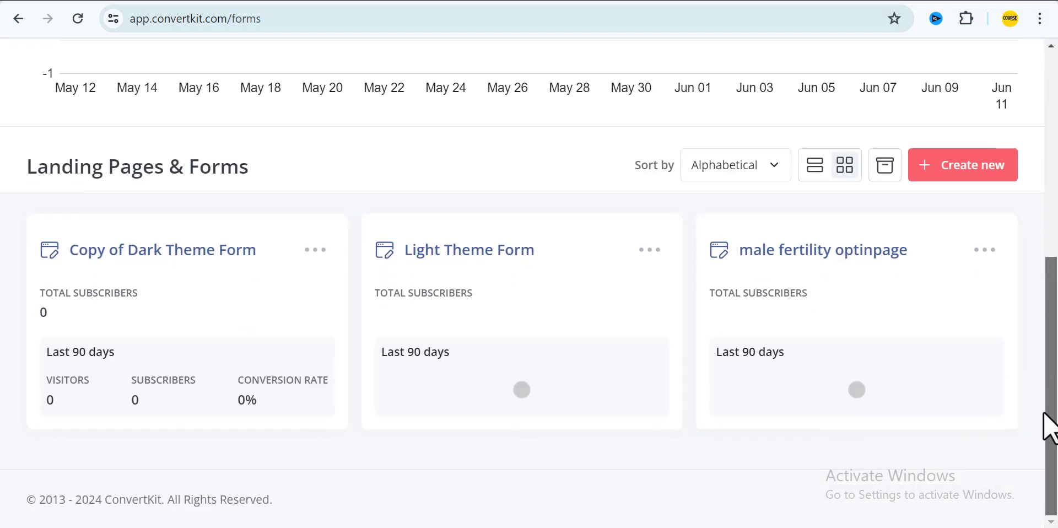
pyautogui.click(329, 344)
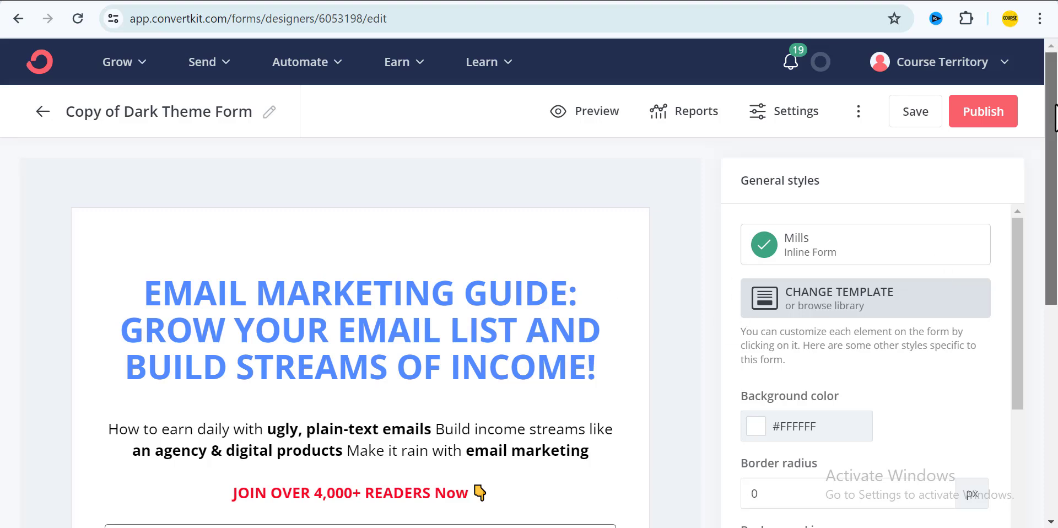
# - Examine the opt-in form's layout, including its First Name and Email Address fields
pyautogui.moveTo(1053, 163); pyautogui.dragTo(1055, 262)
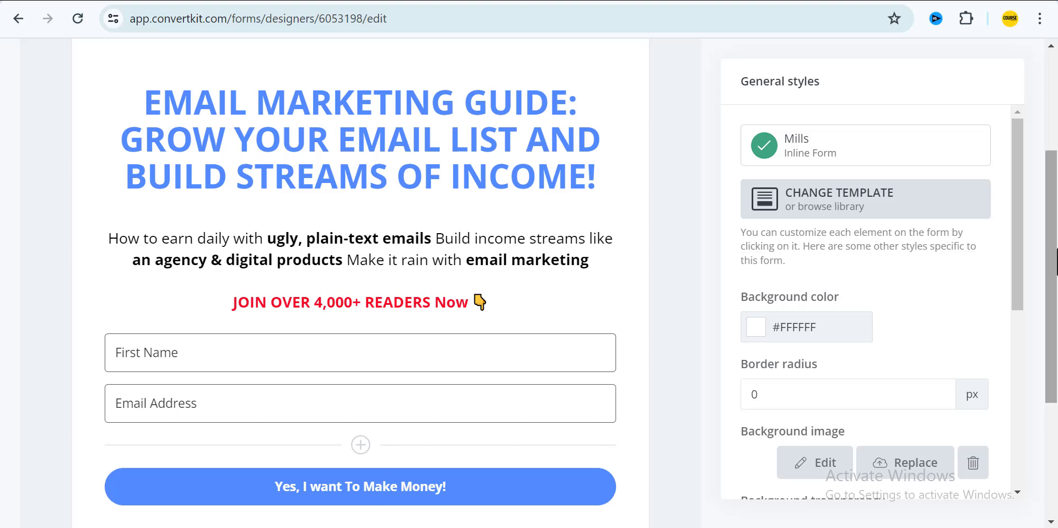
pyautogui.click(353, 347)
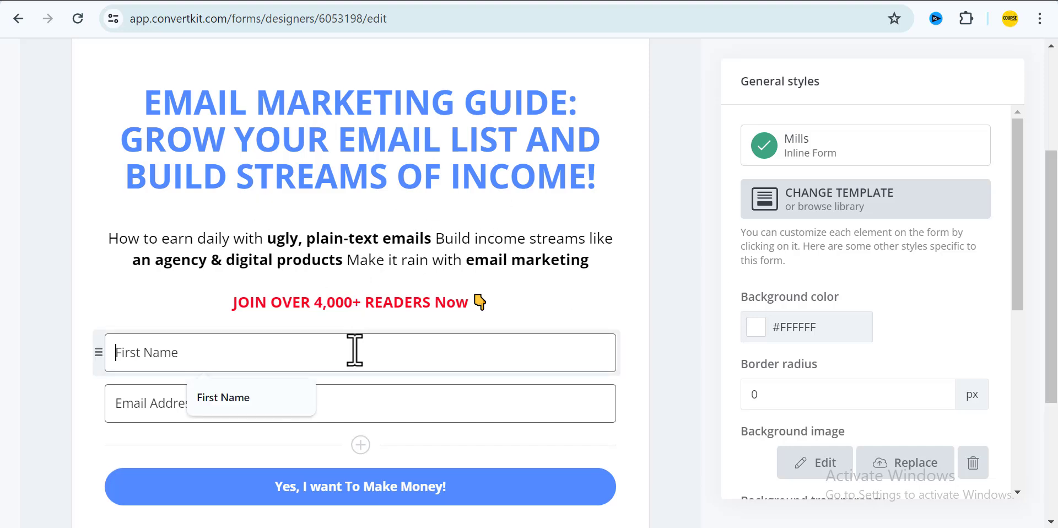
pyautogui.click(351, 399)
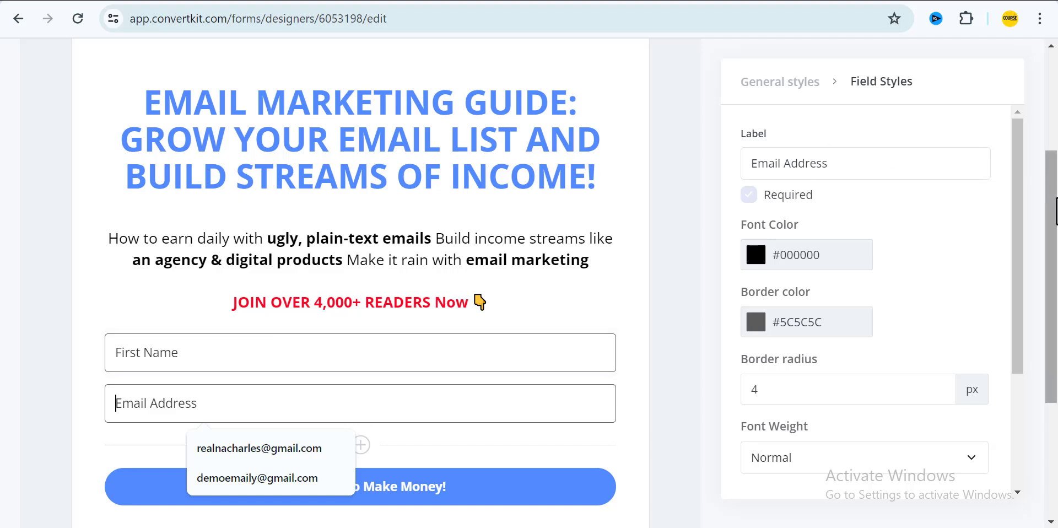
pyautogui.moveTo(1052, 182); pyautogui.dragTo(1055, 144)
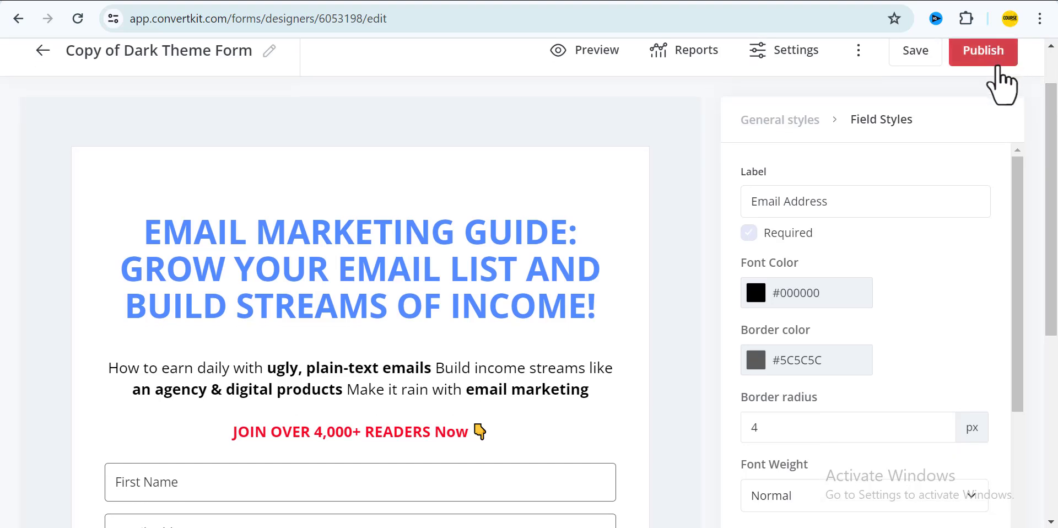
# - Publish the form, copy the share link to its hosted version and paste it into a new browser tab
pyautogui.click(983, 55)
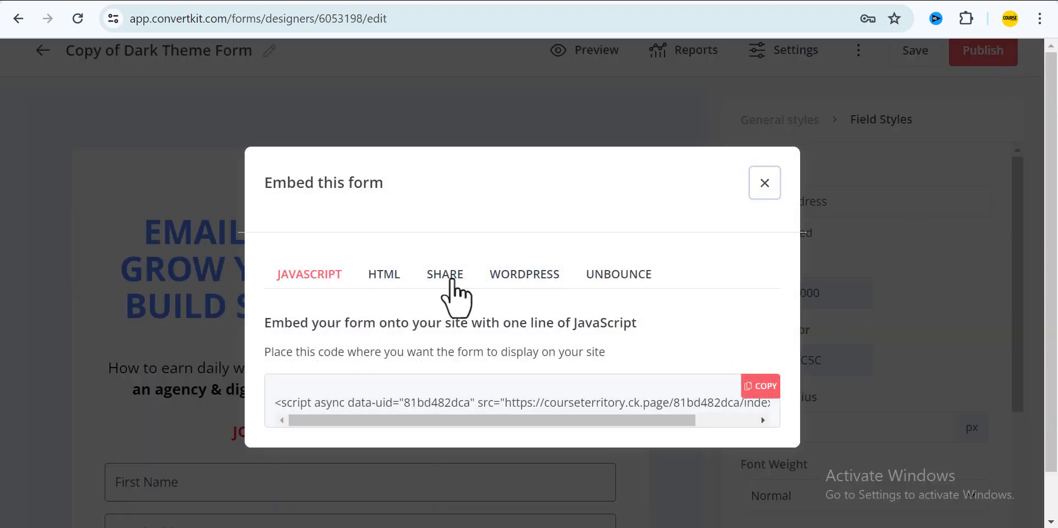
pyautogui.click(449, 279)
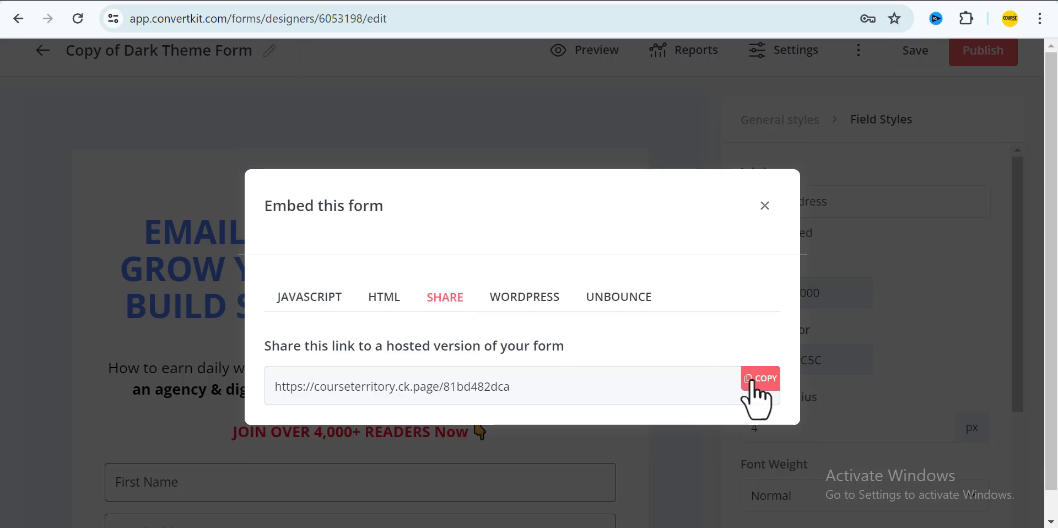
pyautogui.click(753, 381)
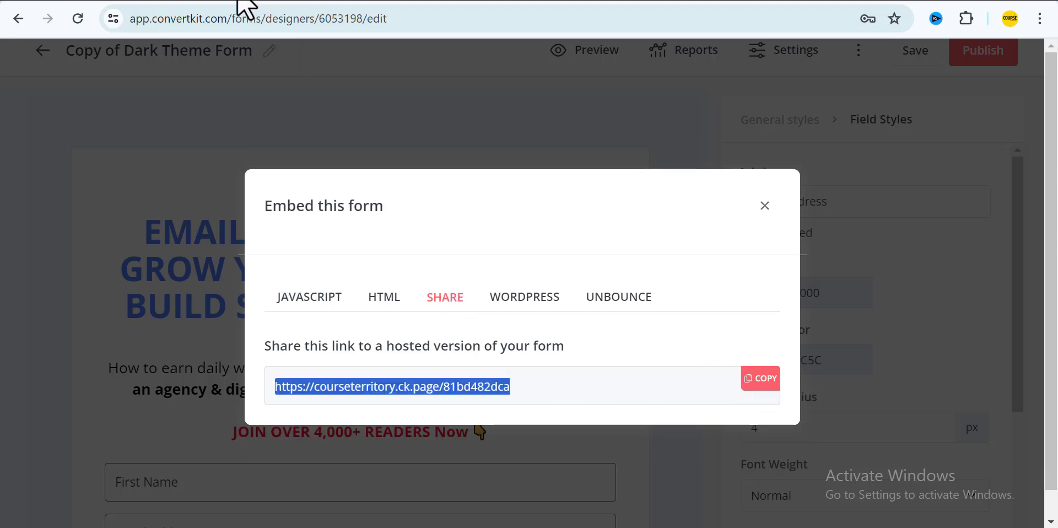
pyautogui.hotkey('ctrl', 't')
pyautogui.click(248, 22)
pyautogui.hotkey('ctrl', 'v')
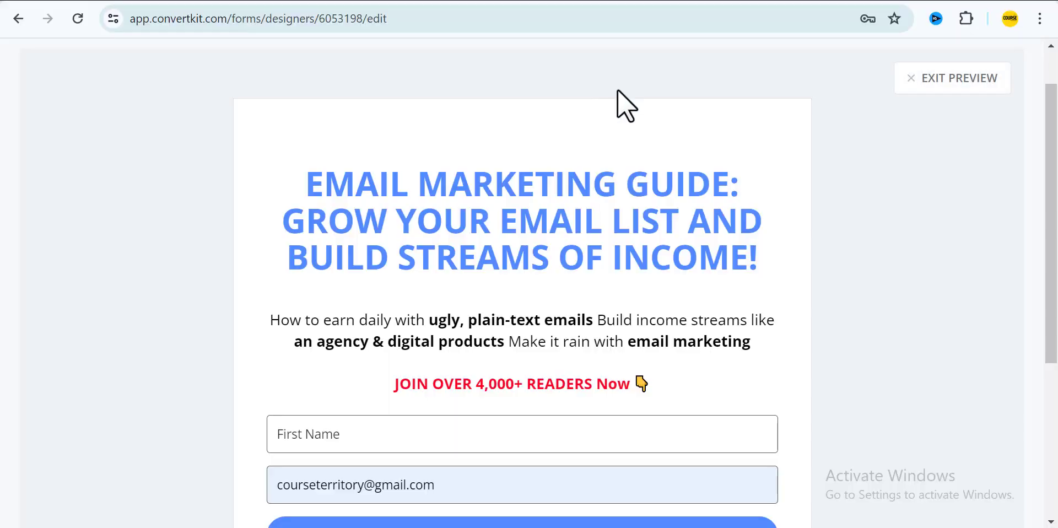
# - Look over the previewed form from its headline to the end, including the First Name field
pyautogui.moveTo(1052, 198); pyautogui.dragTo(1055, 237)
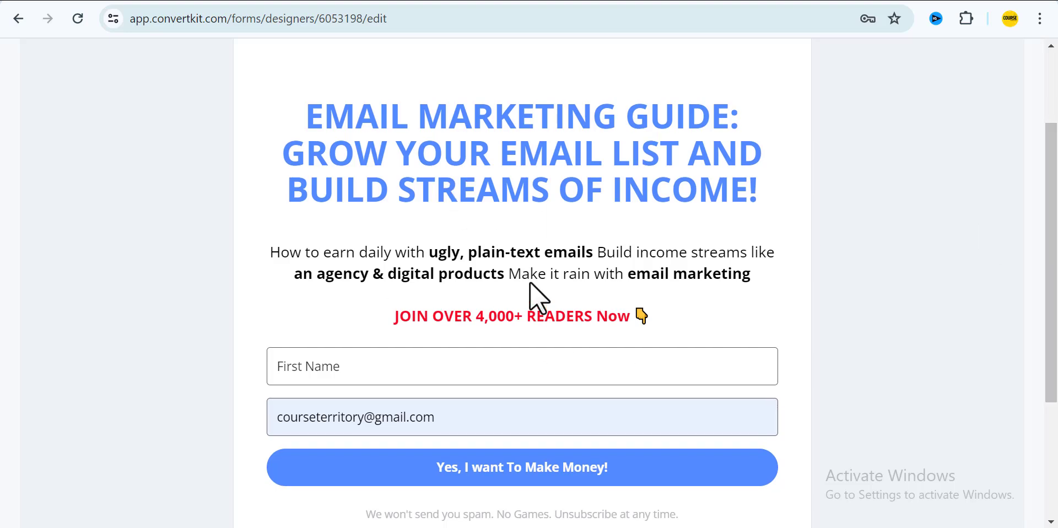
pyautogui.click(594, 375)
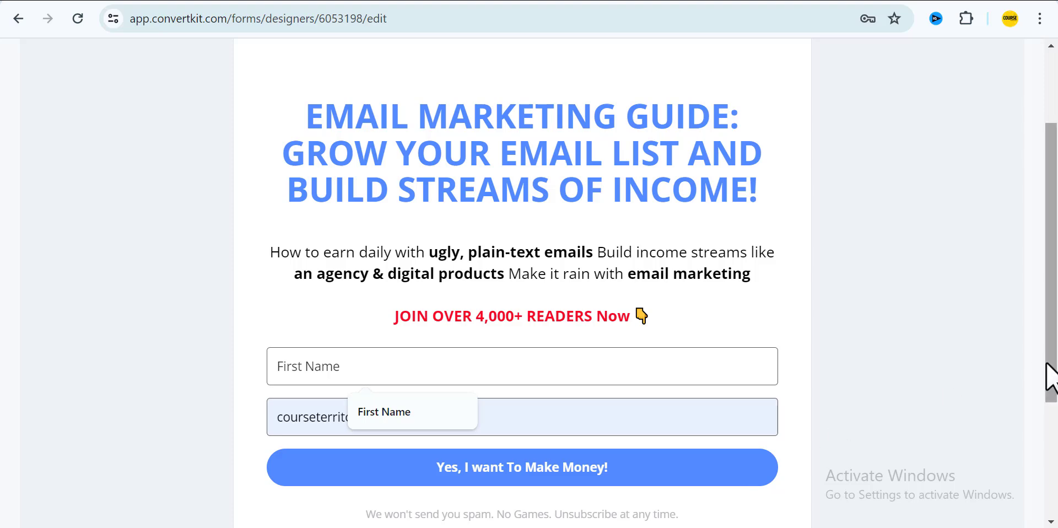
pyautogui.moveTo(1053, 366); pyautogui.dragTo(1053, 479)
pyautogui.moveTo(1054, 521); pyautogui.dragTo(1054, 353)
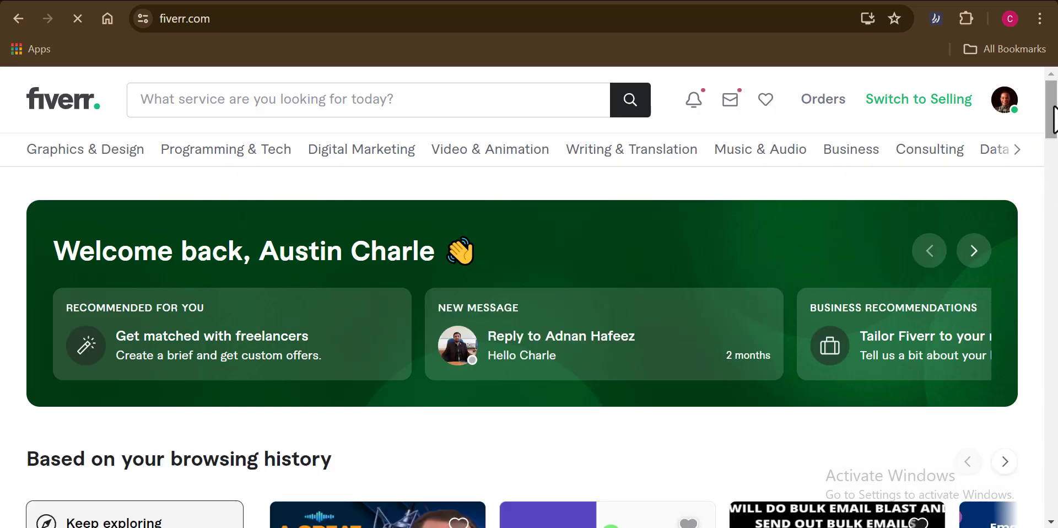
# - On Fiverr, search for "virtual assistant" using the matching suggestion
pyautogui.scroll(-4, 1054, 119)
pyautogui.scroll(4, 252, 100)
pyautogui.click(251, 100)
pyautogui.write('VIRT')
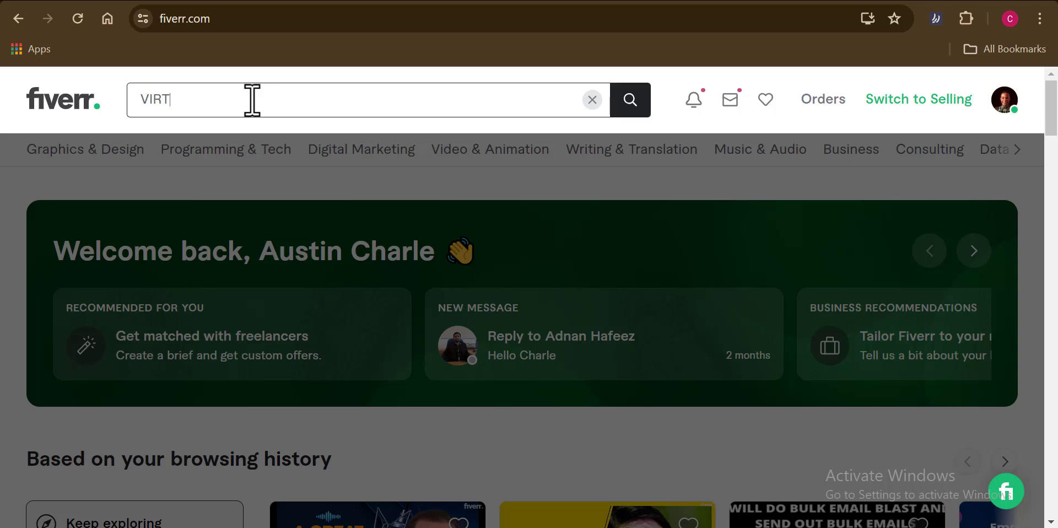
pyautogui.write('UAL')
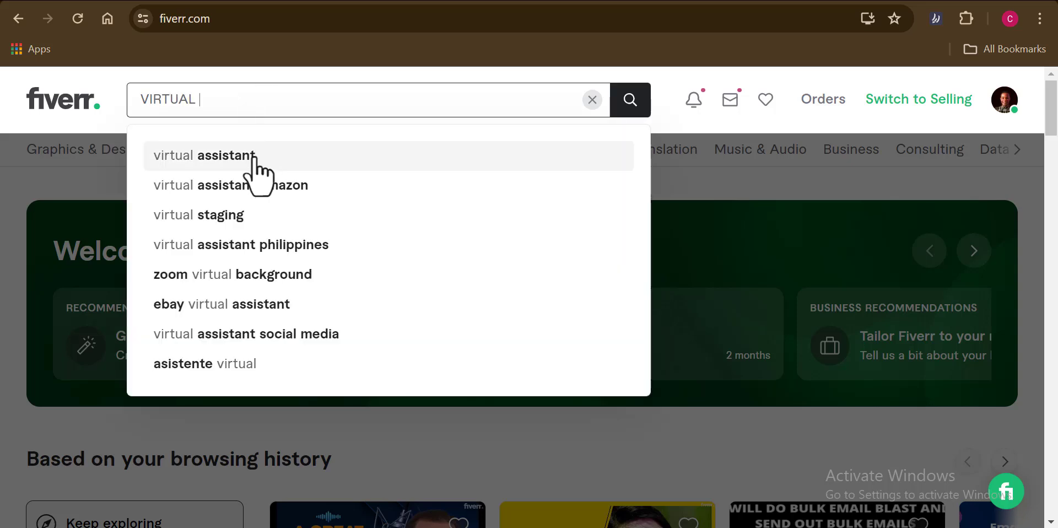
pyautogui.click(237, 158)
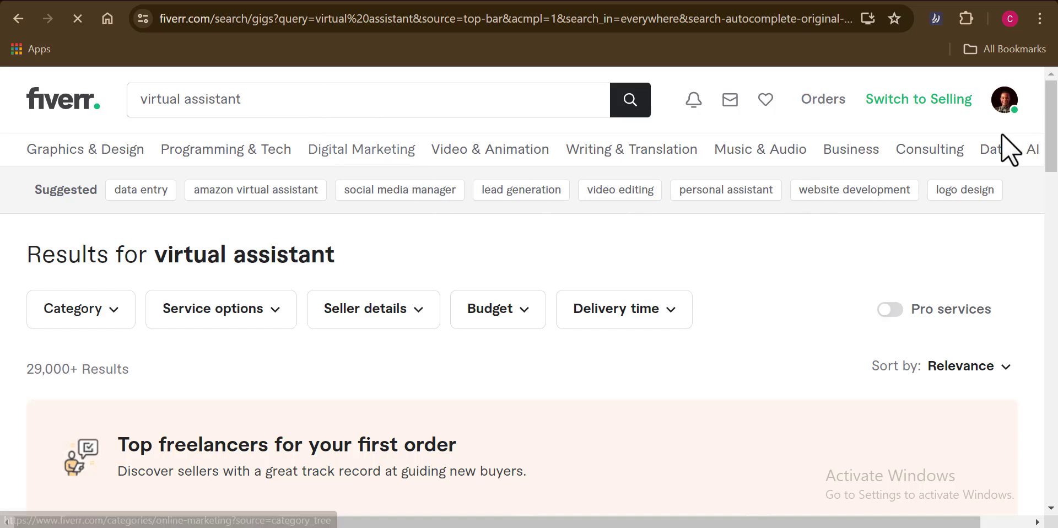
# - Browse the virtual assistant gigs and filter the results by a custom budget of $5
pyautogui.moveTo(1052, 118); pyautogui.dragTo(1056, 139)
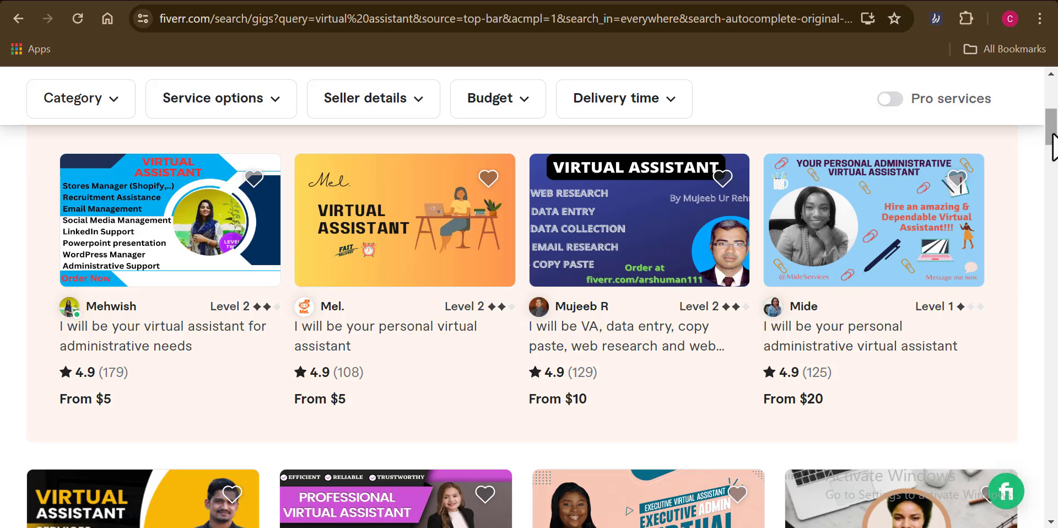
pyautogui.moveTo(1053, 146)
pyautogui.mouseDown()
pyautogui.moveTo(1054, 182)
pyautogui.moveTo(1055, 132)
pyautogui.mouseUp()
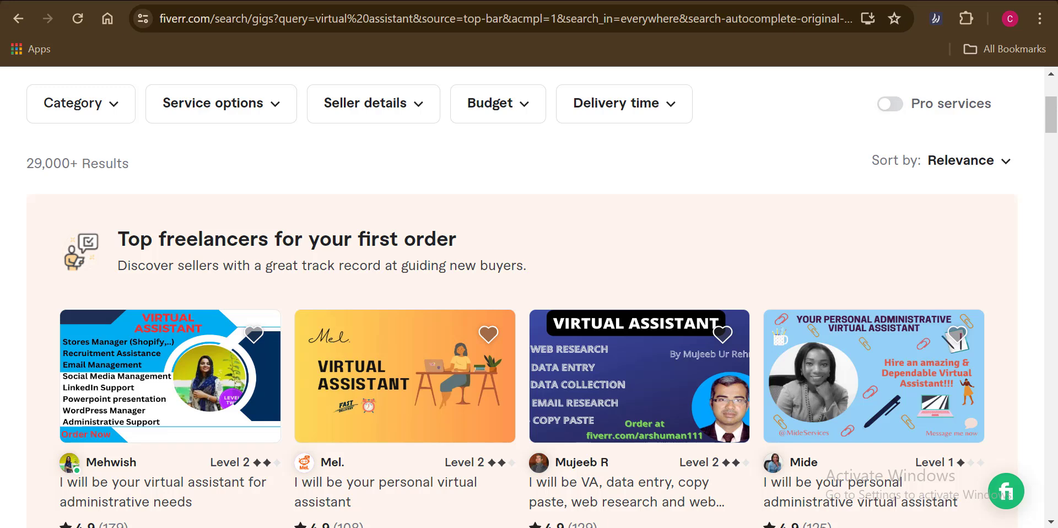
pyautogui.click(523, 117)
pyautogui.click(557, 321)
pyautogui.write('5')
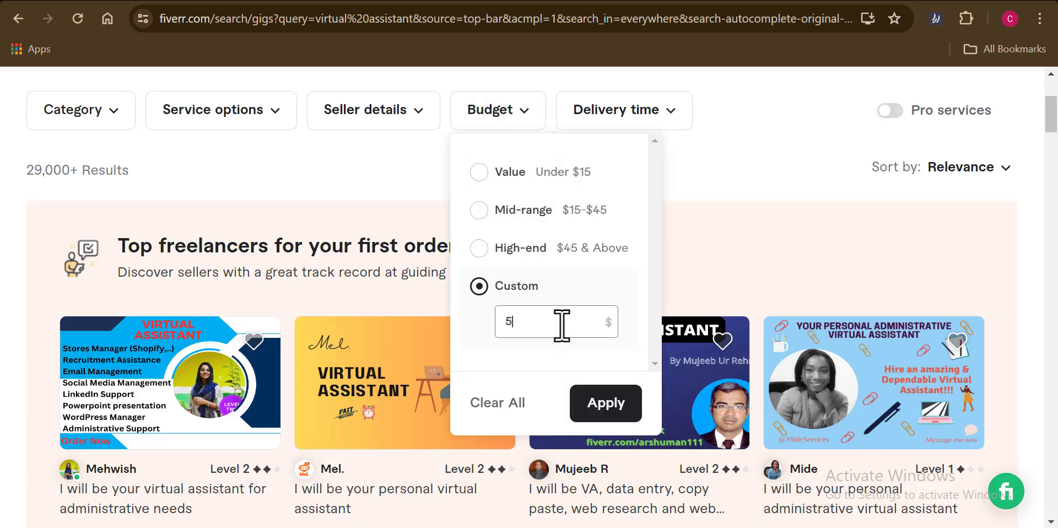
pyautogui.click(609, 412)
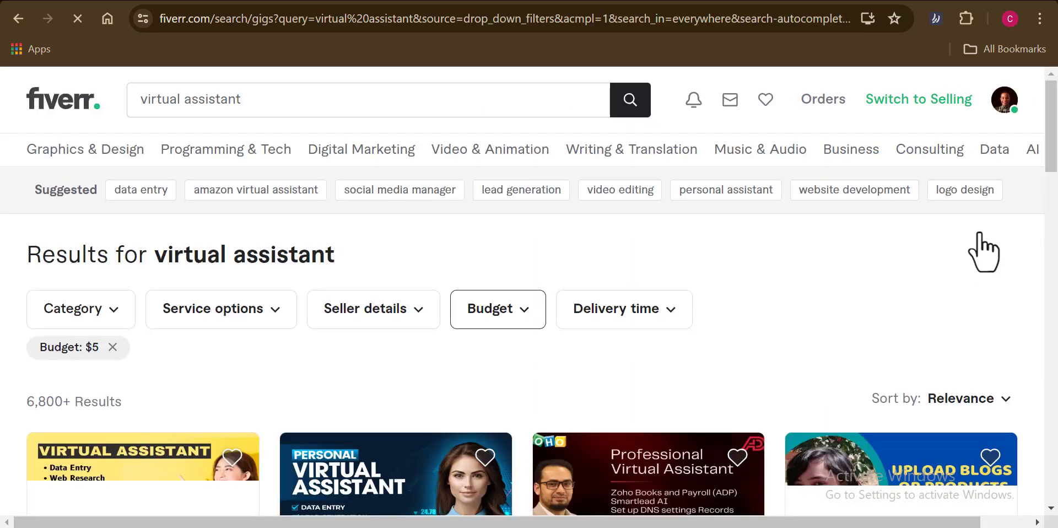
# - Open the filtered gig offering a virtual assistant for data entry, copy paste and administrative work, and review its package details
pyautogui.scroll(-5, 1050, 124)
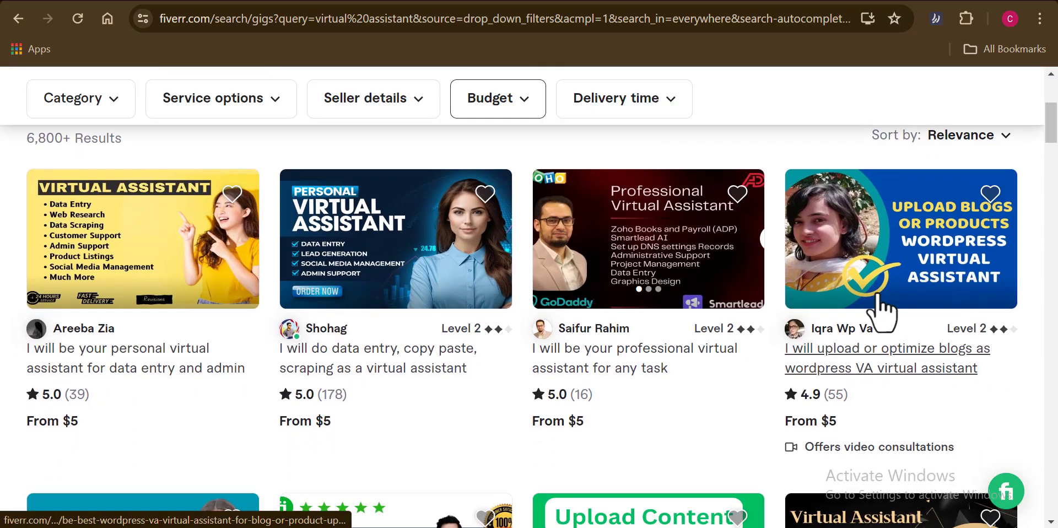
pyautogui.scroll(-10, 1023, 374)
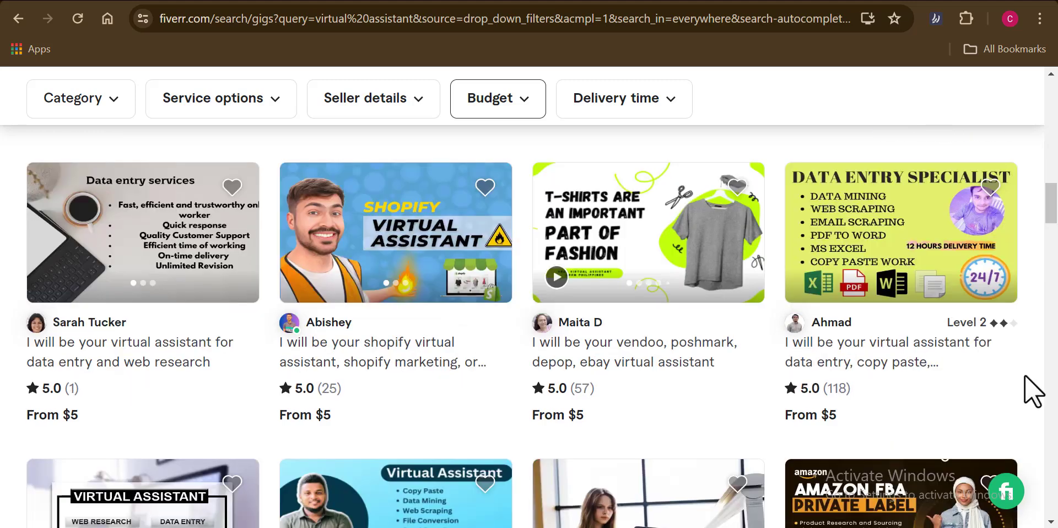
pyautogui.click(912, 343)
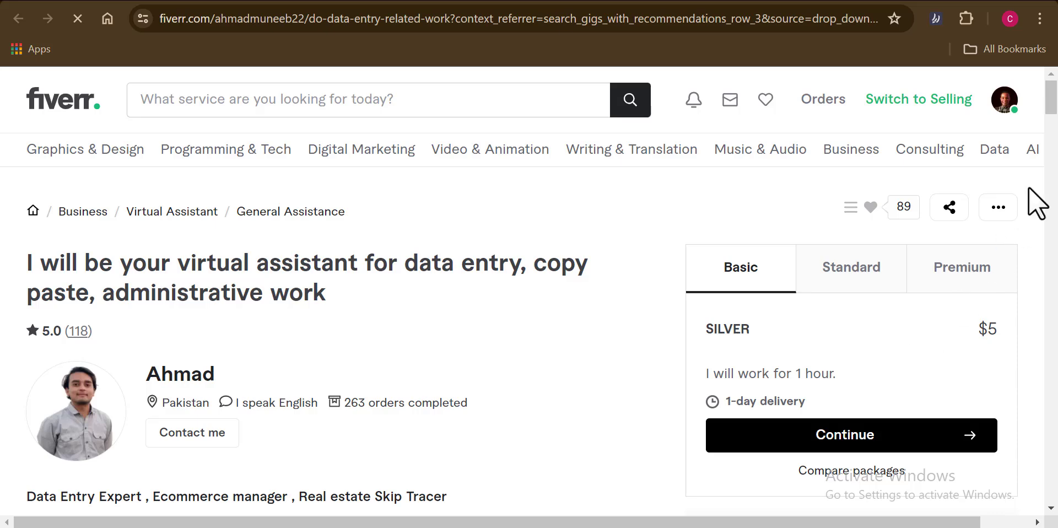
pyautogui.scroll(-3, 877, 426)
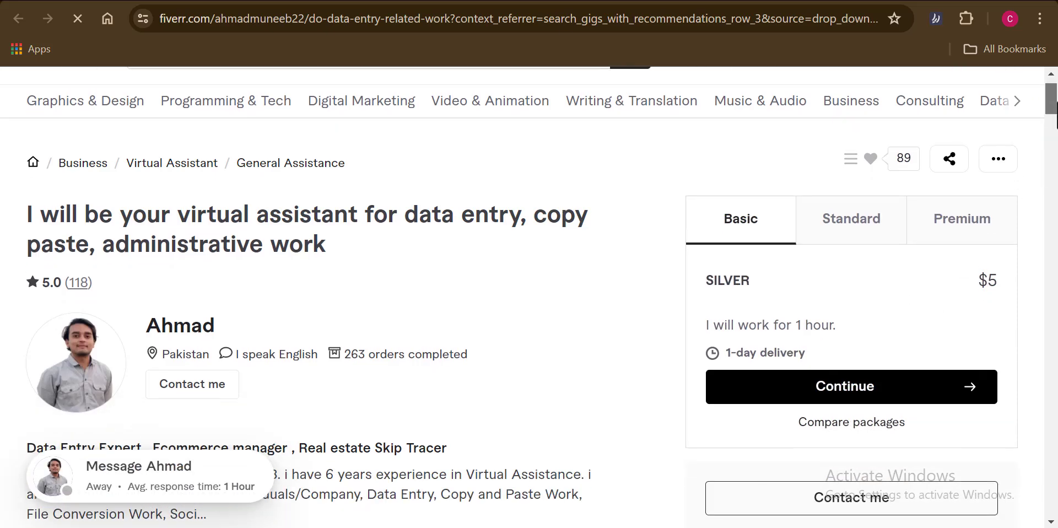
pyautogui.click(880, 460)
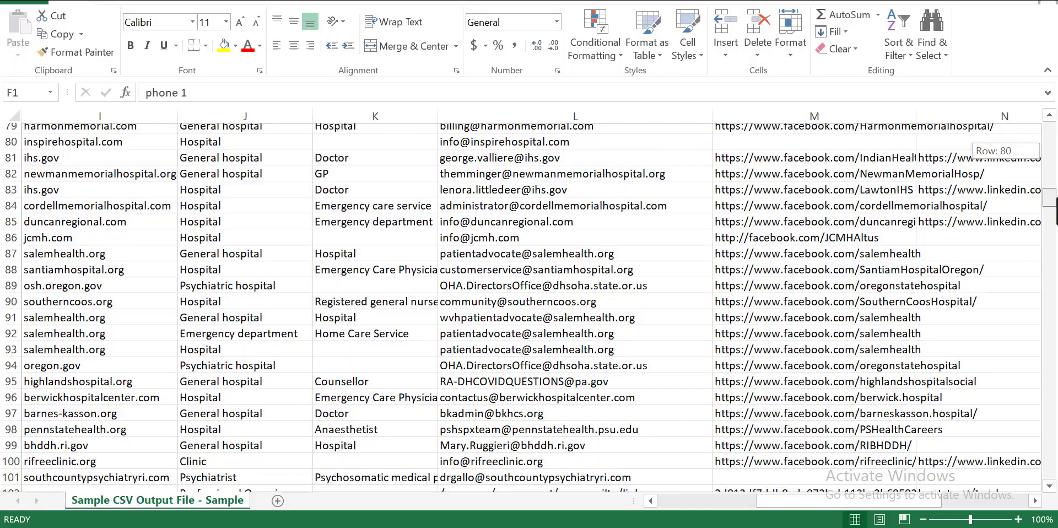
# - Look through the hospital contacts in the sample CSV sheet in Excel, and review the ConvertKit form preview again
pyautogui.moveTo(1053, 203); pyautogui.dragTo(1053, 249)
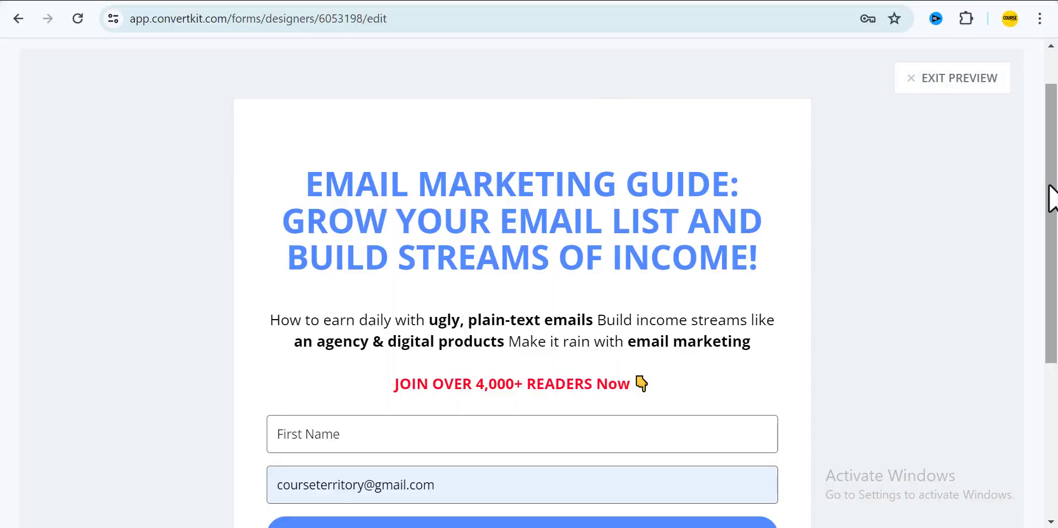
pyautogui.moveTo(1051, 198); pyautogui.dragTo(1056, 224)
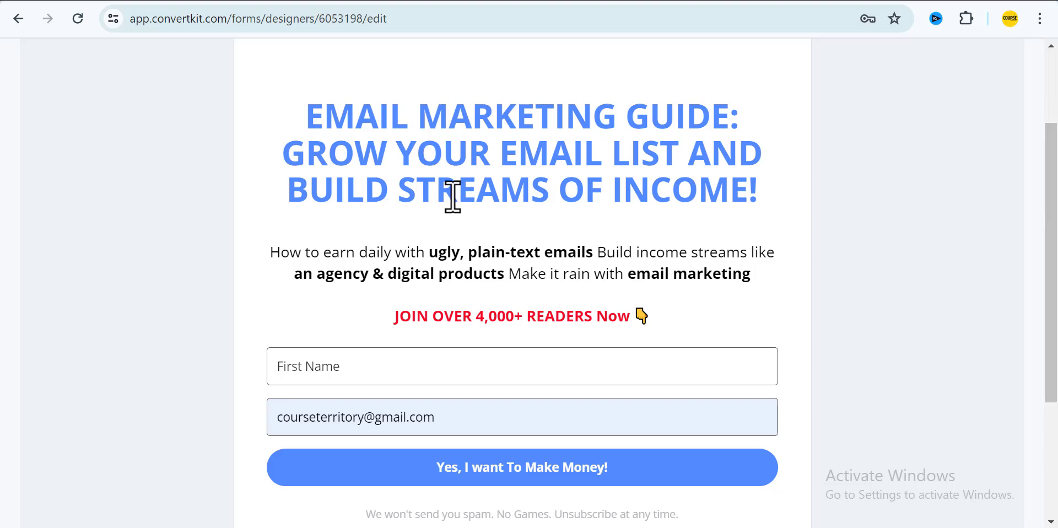
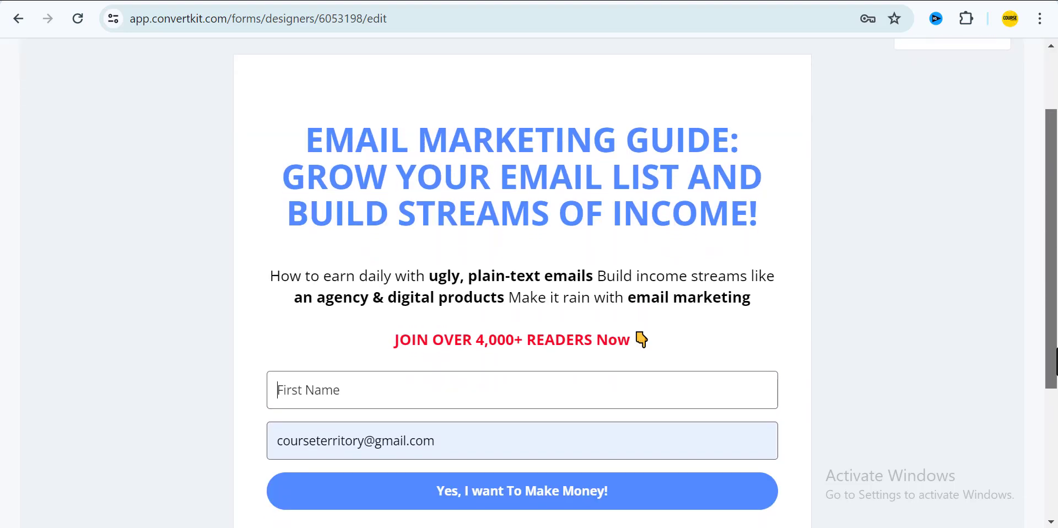
pyautogui.click(564, 373)
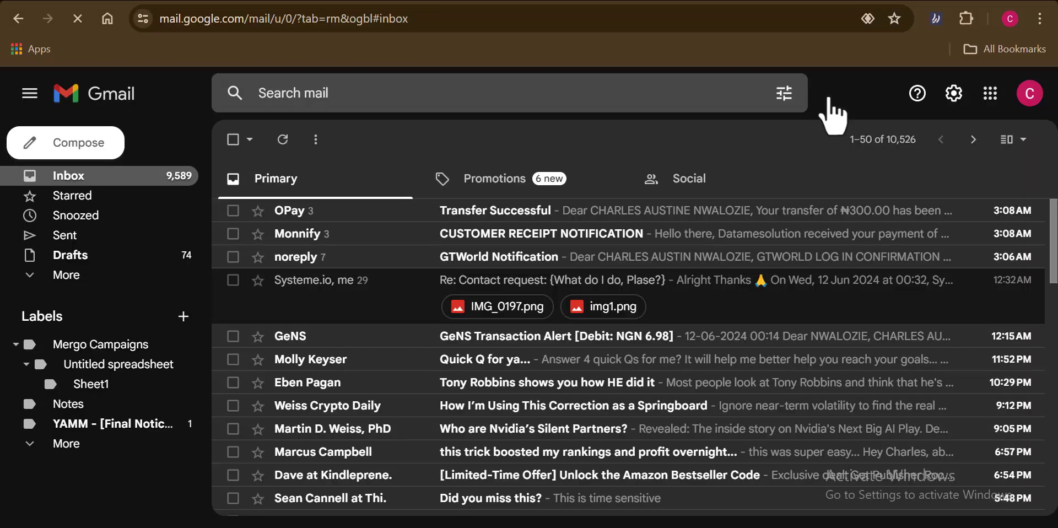
# - In the Gmail inbox, open the AI Valley newsletter "The BEST Apple AI reveals in almost a decade" and read through it
pyautogui.scroll(-5, 831, 401)
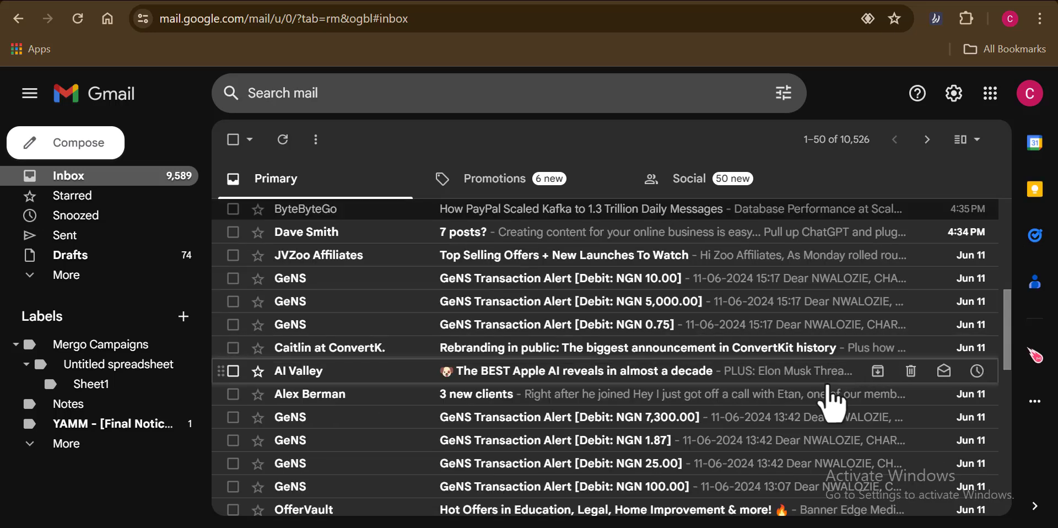
pyautogui.click(763, 381)
pyautogui.scroll(-10, 1011, 224)
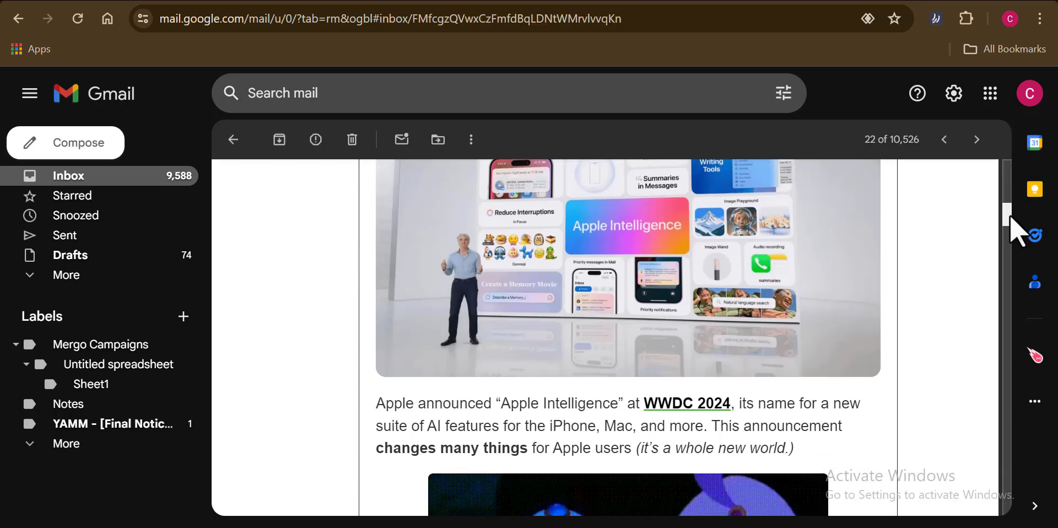
pyautogui.moveTo(1011, 212); pyautogui.dragTo(1009, 314)
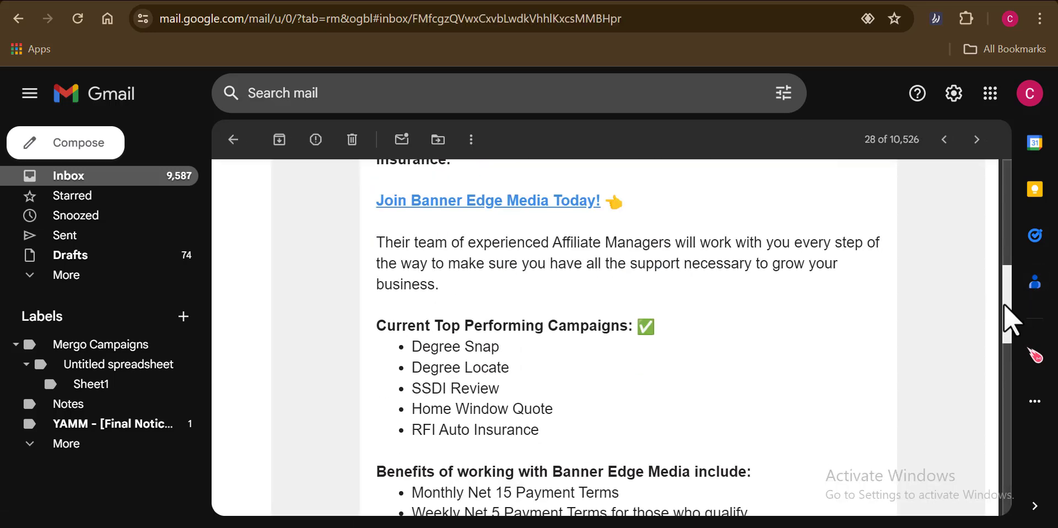
# - Read the Banner Edge Media offer email and the traffic training email from the "SUPPORT" mail search
pyautogui.scroll(-1, 1000, 323)
pyautogui.moveTo(1000, 322); pyautogui.dragTo(1023, 276)
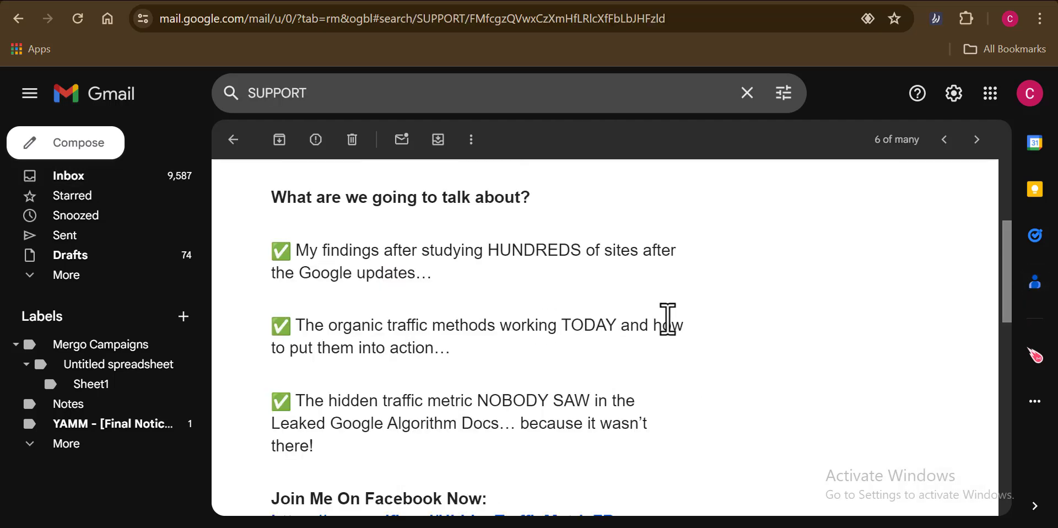
pyautogui.moveTo(1010, 278); pyautogui.dragTo(1020, 256)
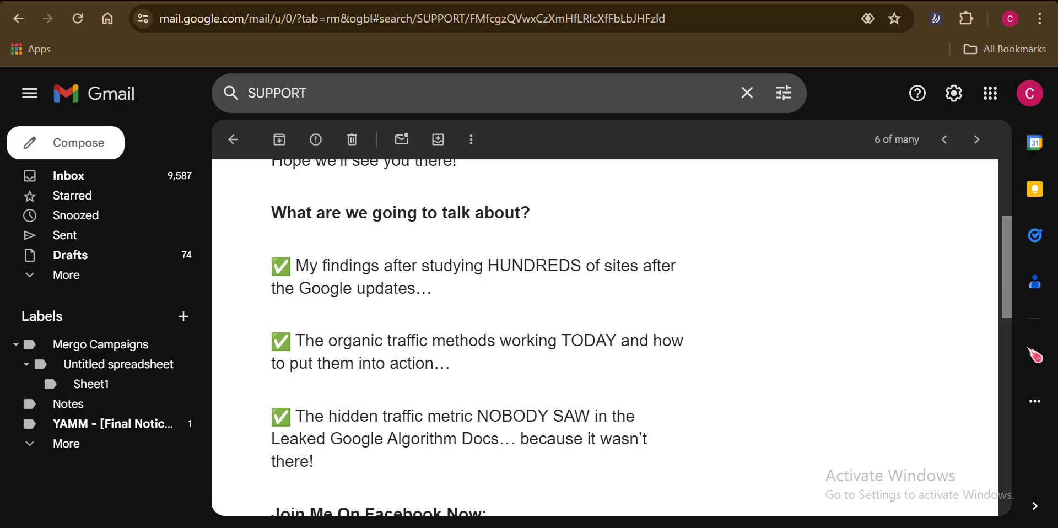
pyautogui.click(978, 527)
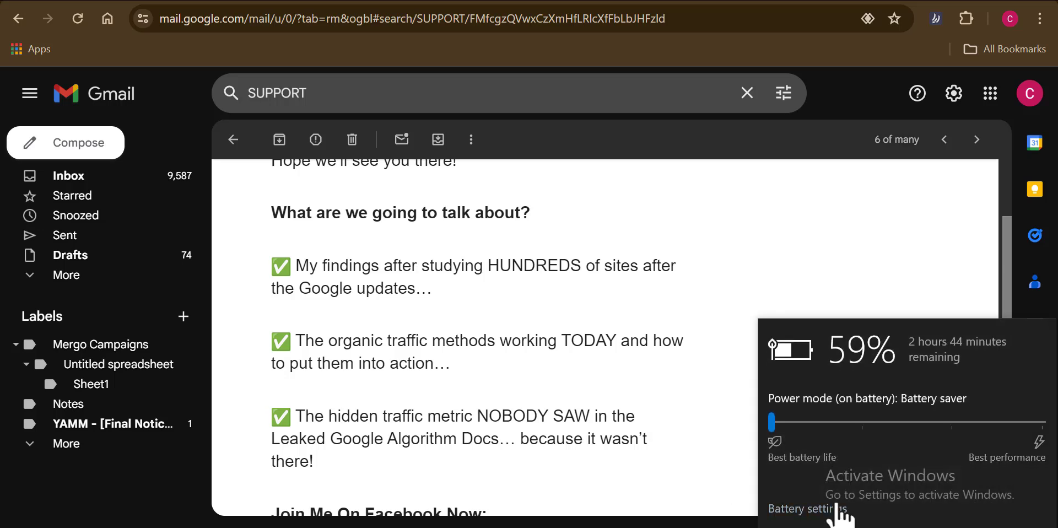
pyautogui.click(860, 433)
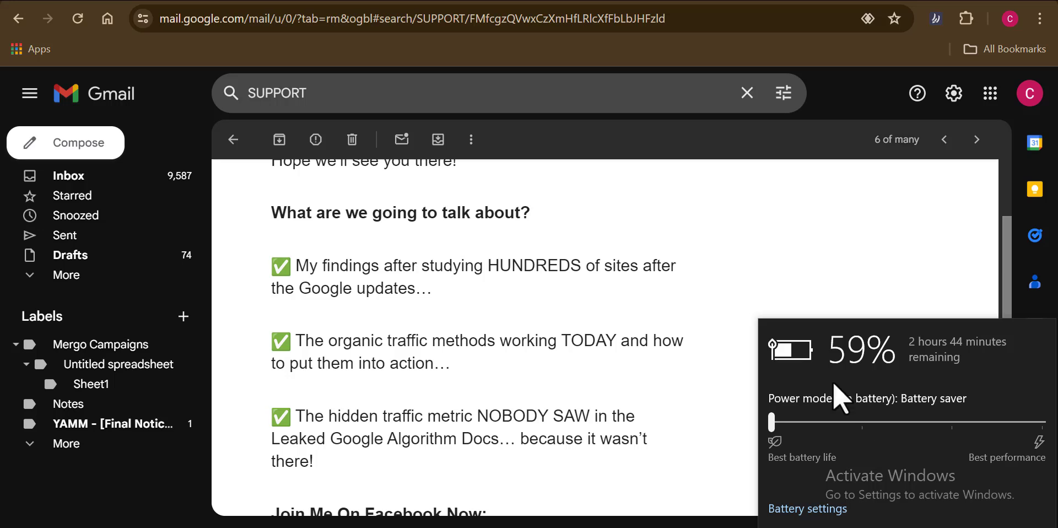
pyautogui.click(791, 286)
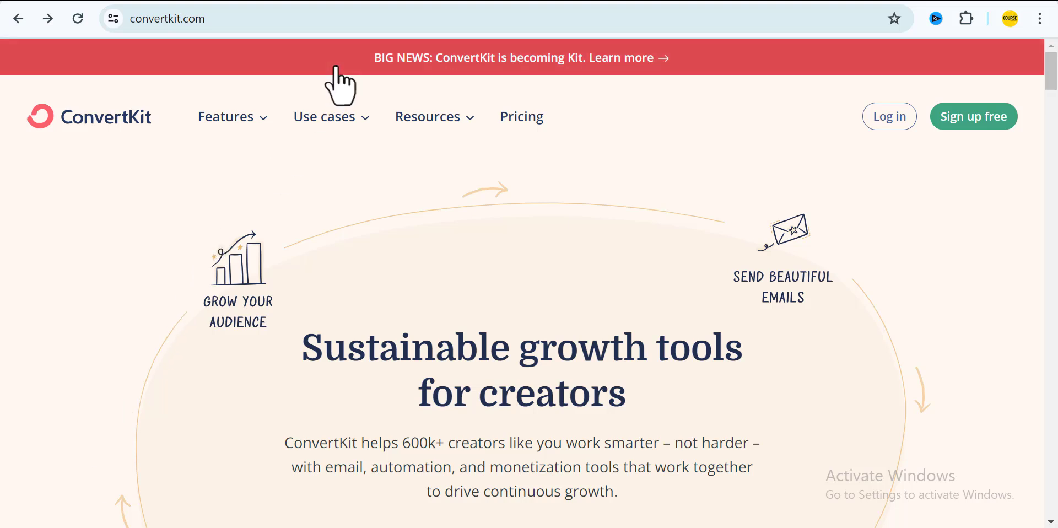
# - On ConvertKit's pricing page, review the free plan's price and subscriber limit, and dismiss the support chat message
pyautogui.click(522, 116)
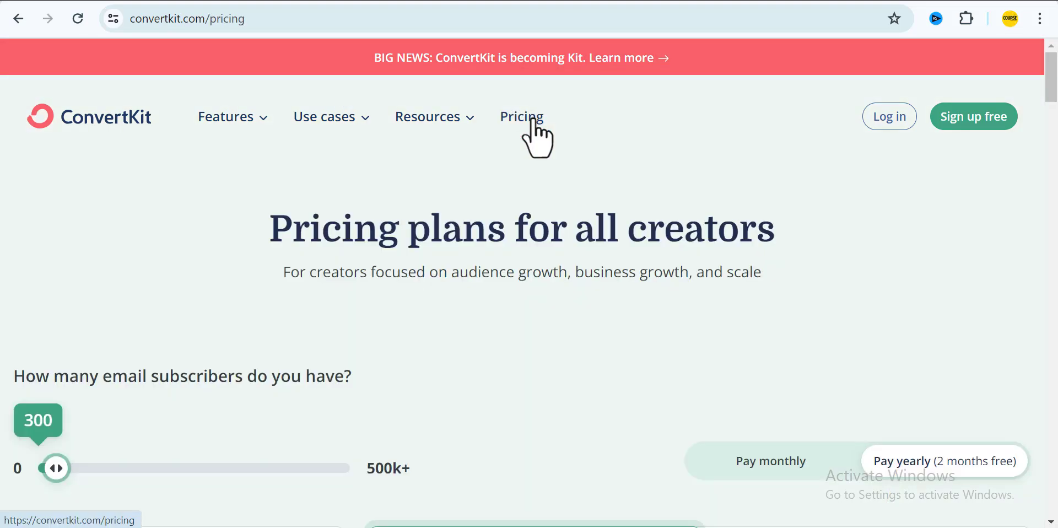
pyautogui.moveTo(1051, 85); pyautogui.dragTo(1056, 145)
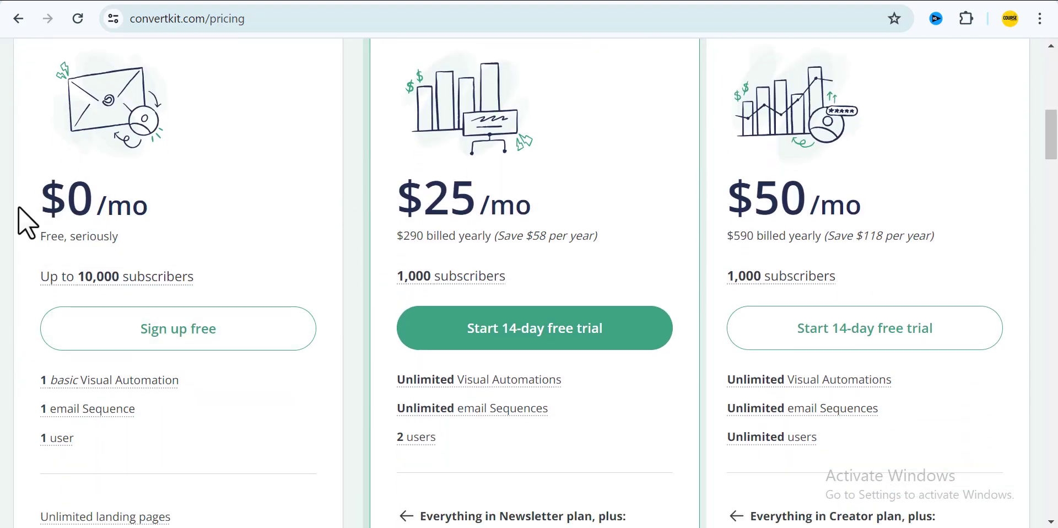
pyautogui.moveTo(19, 212); pyautogui.dragTo(243, 290)
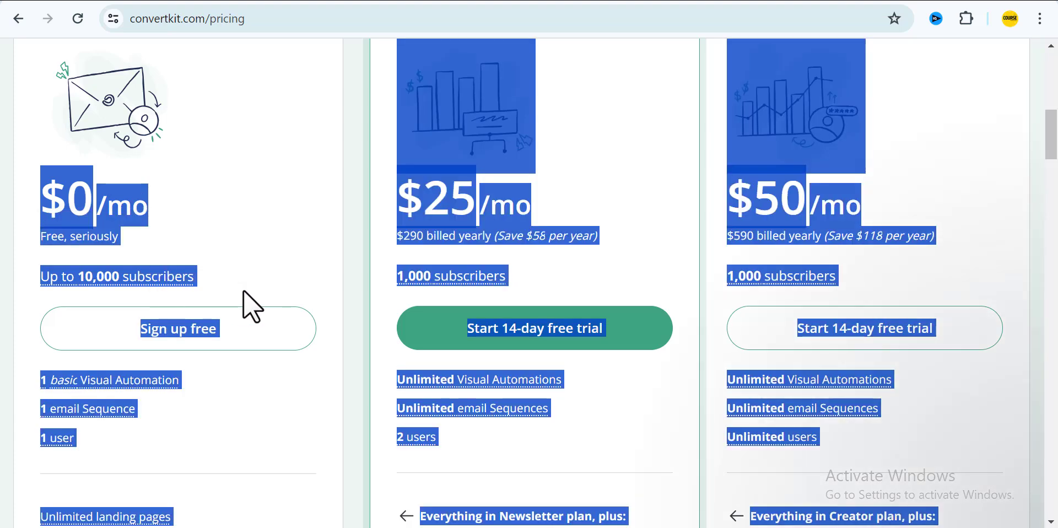
pyautogui.click(243, 289)
pyautogui.tripleClick(177, 279)
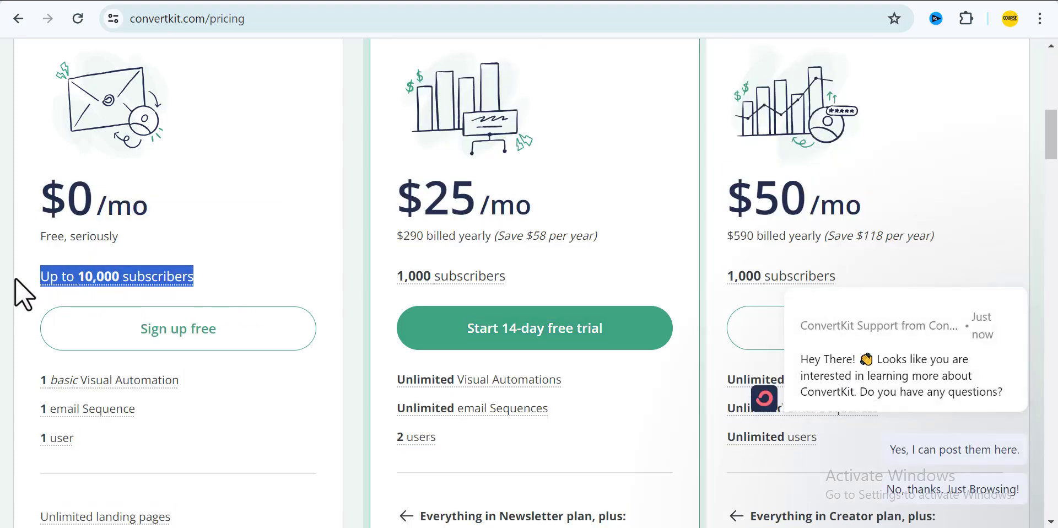
pyautogui.click(249, 287)
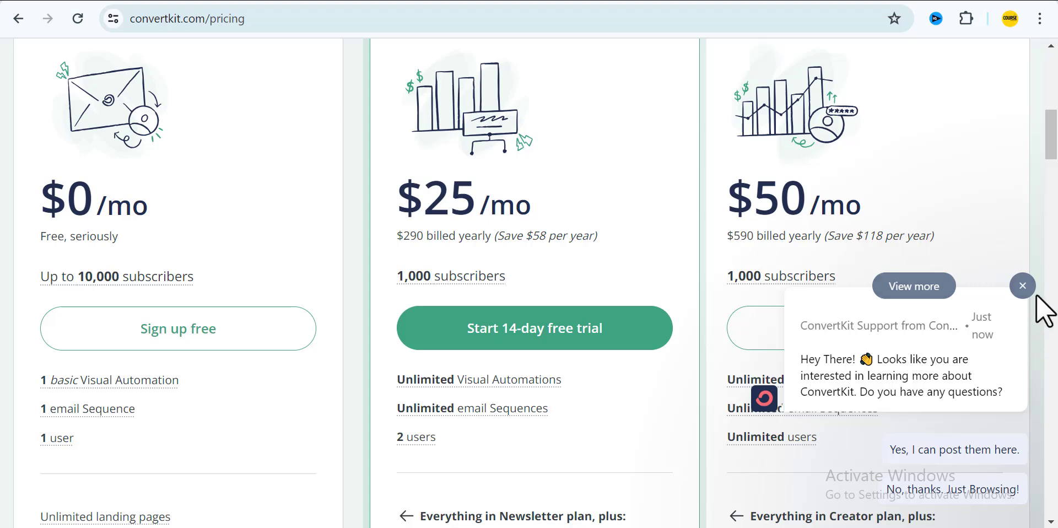
pyautogui.click(1021, 284)
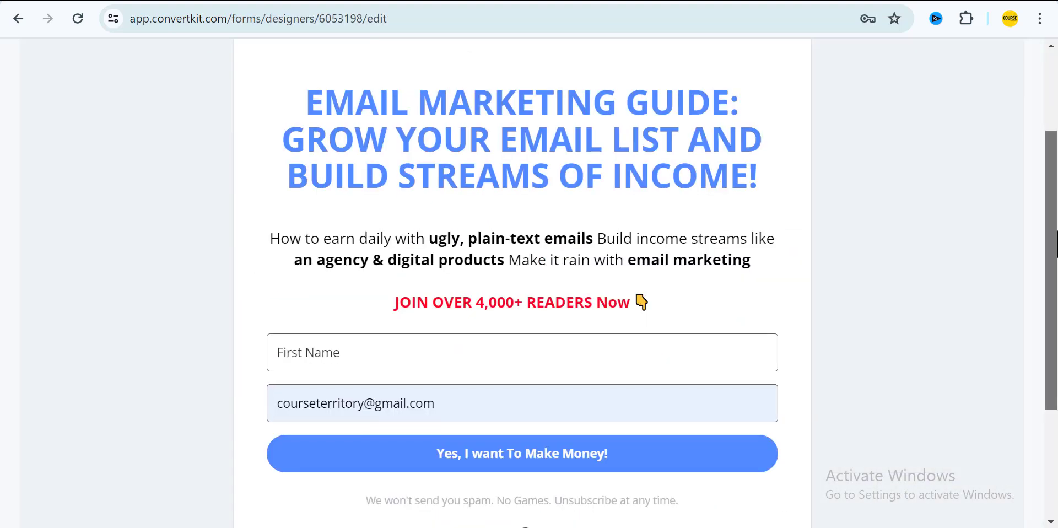
# - Review the email marketing guide signup form in the ConvertKit form preview, including its headline and First Name field
pyautogui.scroll(2, 522, 282)
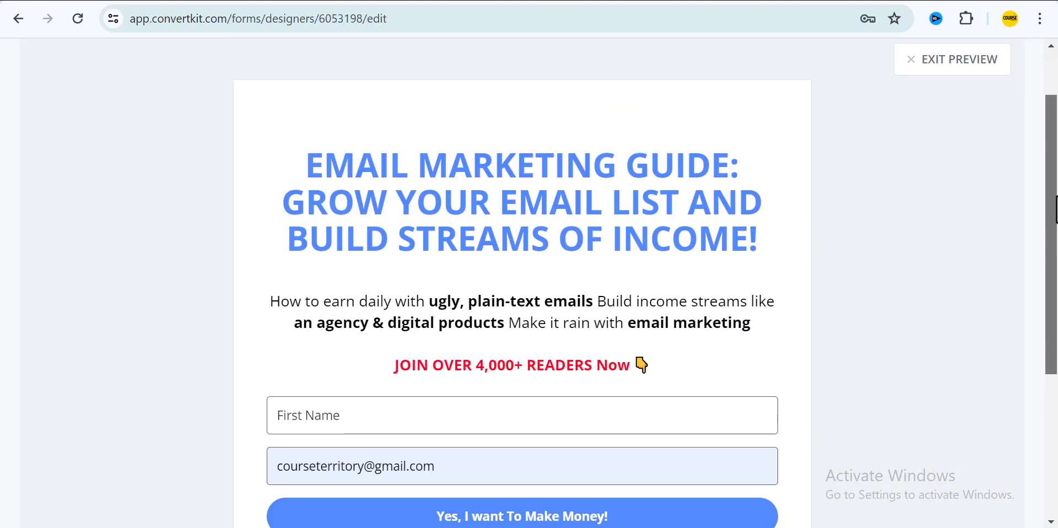
pyautogui.scroll(-2, 522, 283)
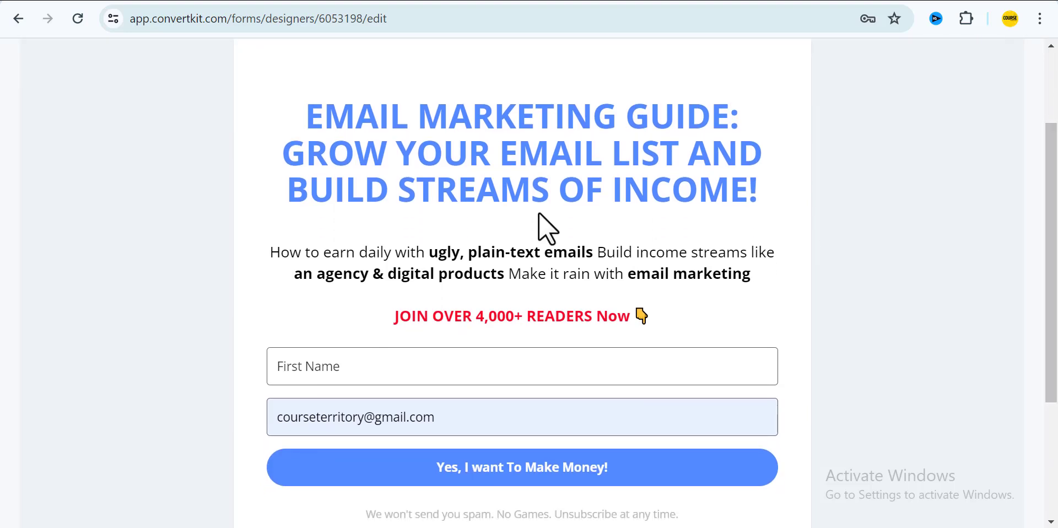
pyautogui.click(595, 376)
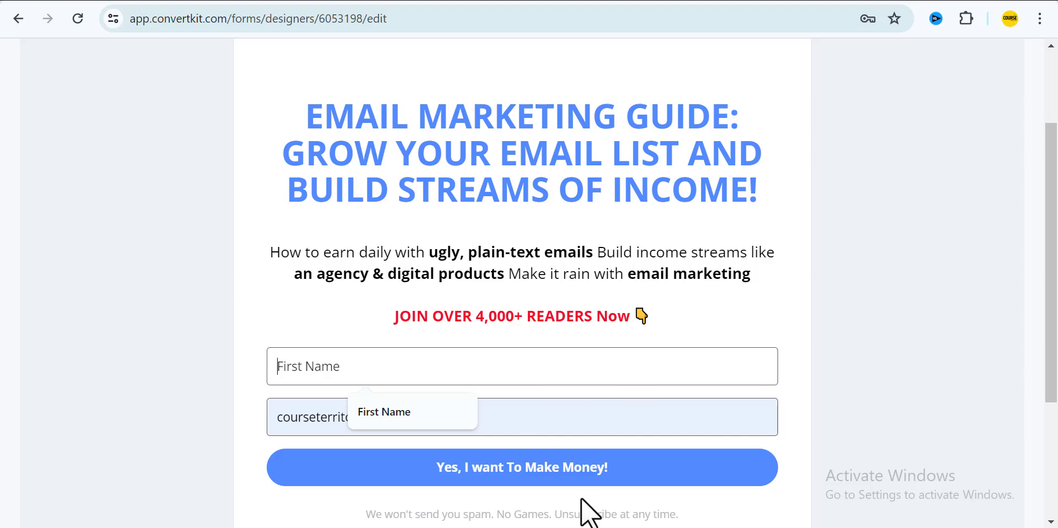
pyautogui.moveTo(1052, 369)
pyautogui.mouseDown()
pyautogui.moveTo(1052, 488)
pyautogui.moveTo(1053, 278)
pyautogui.moveTo(1055, 380)
pyautogui.mouseUp()
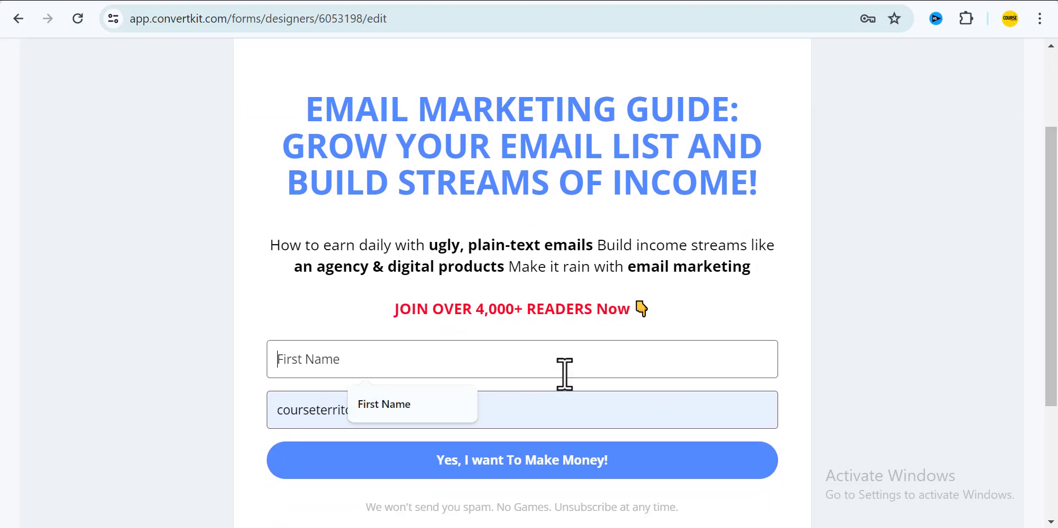
# - Try out the First Name field of the previewed signup form with "A" and clear it again
pyautogui.click(493, 363)
pyautogui.write('A')
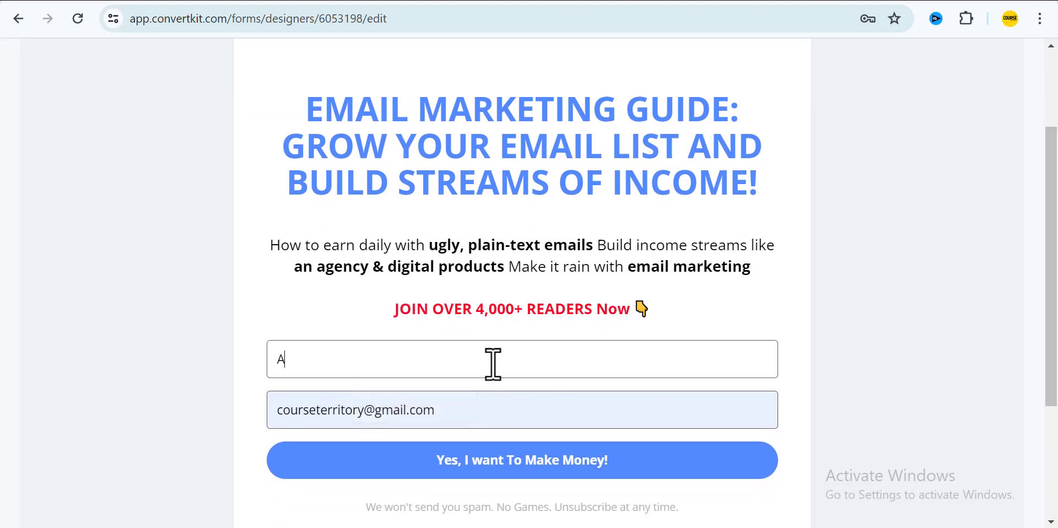
pyautogui.press('BackSpace')
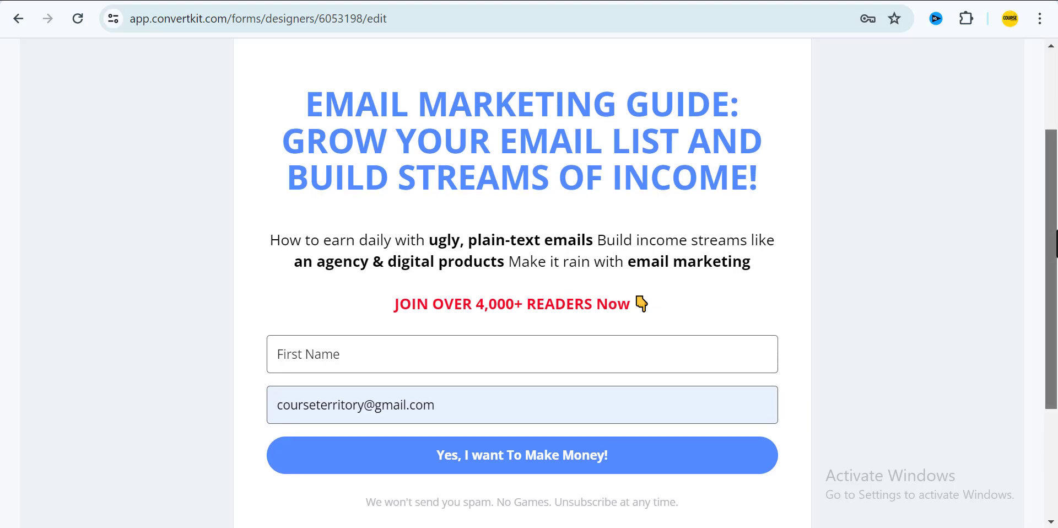
# - Look over the previewed signup form once more and focus its First Name field
pyautogui.scroll(2, 1053, 196)
pyautogui.scroll(-2, 1053, 196)
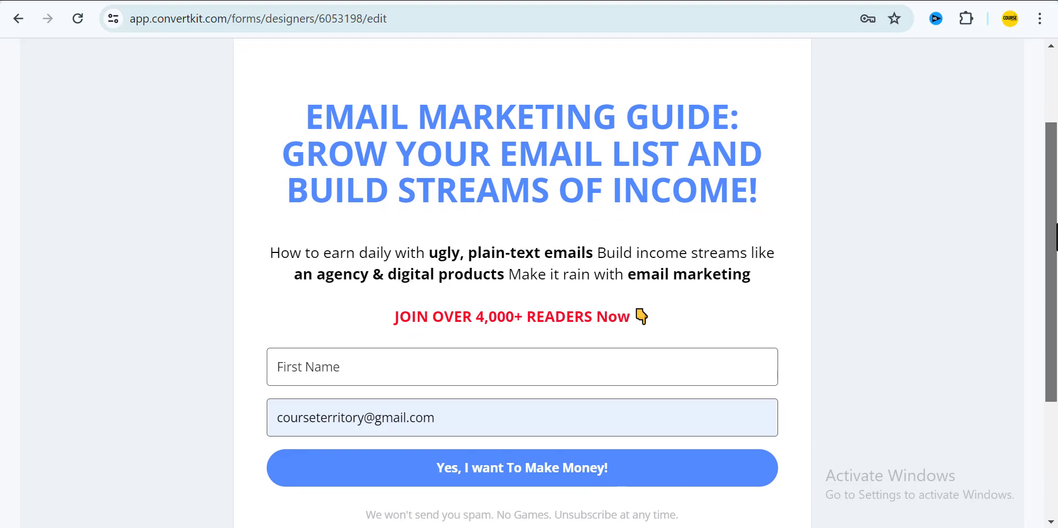
pyautogui.click(595, 375)
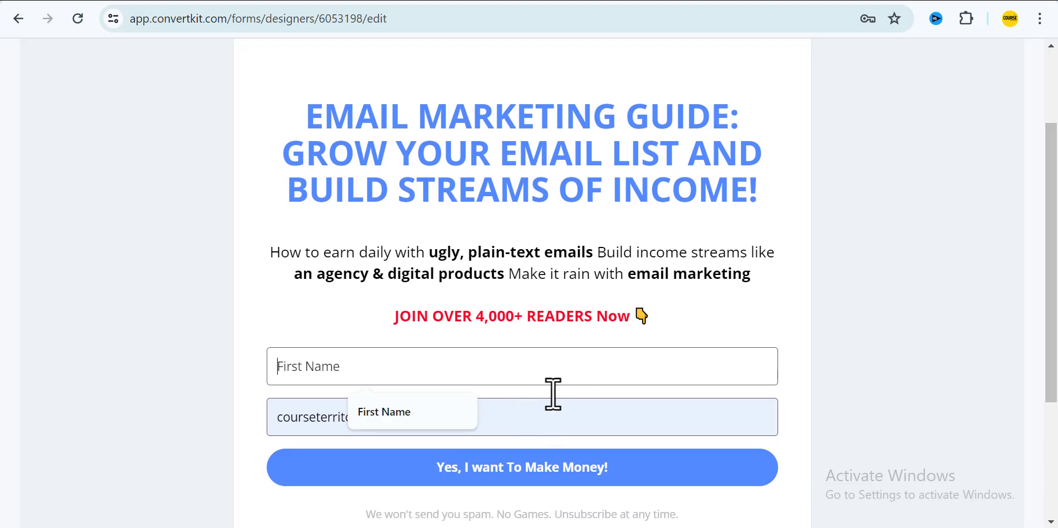